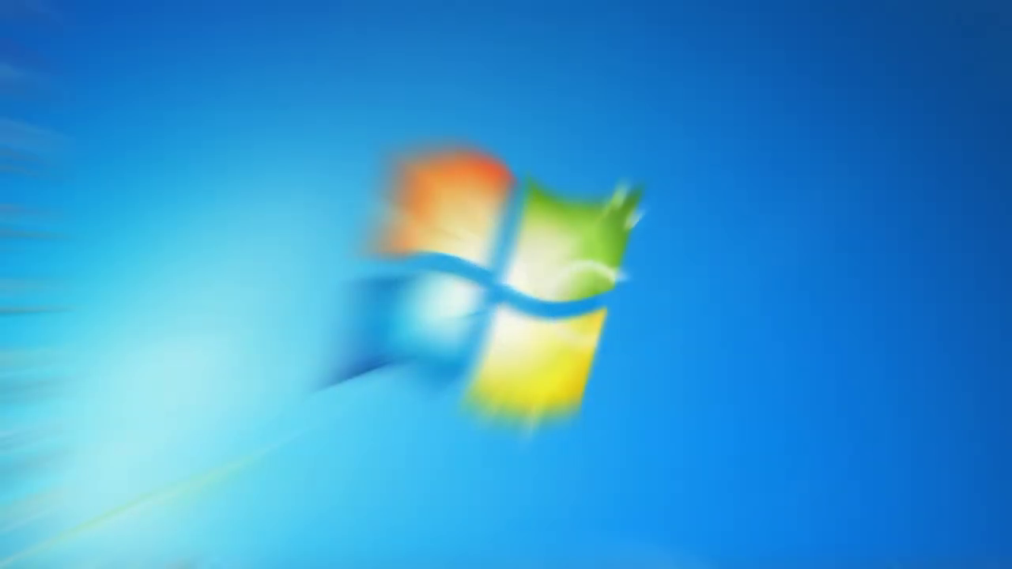
# Launch Adobe Photoshop CS5.1 from the Windows 7 Start menu.
pyautogui.click(14, 556)
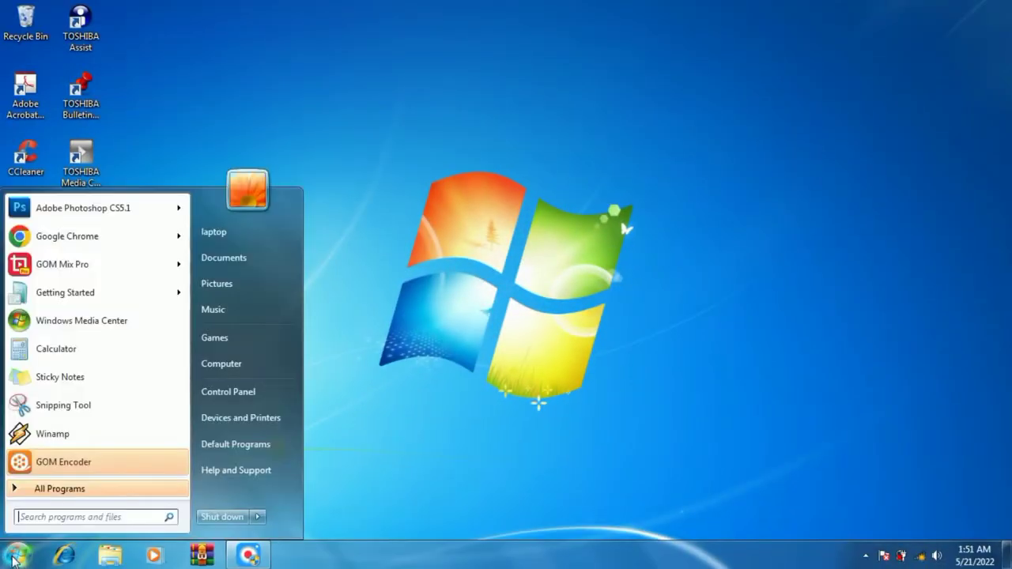
pyautogui.click(28, 215)
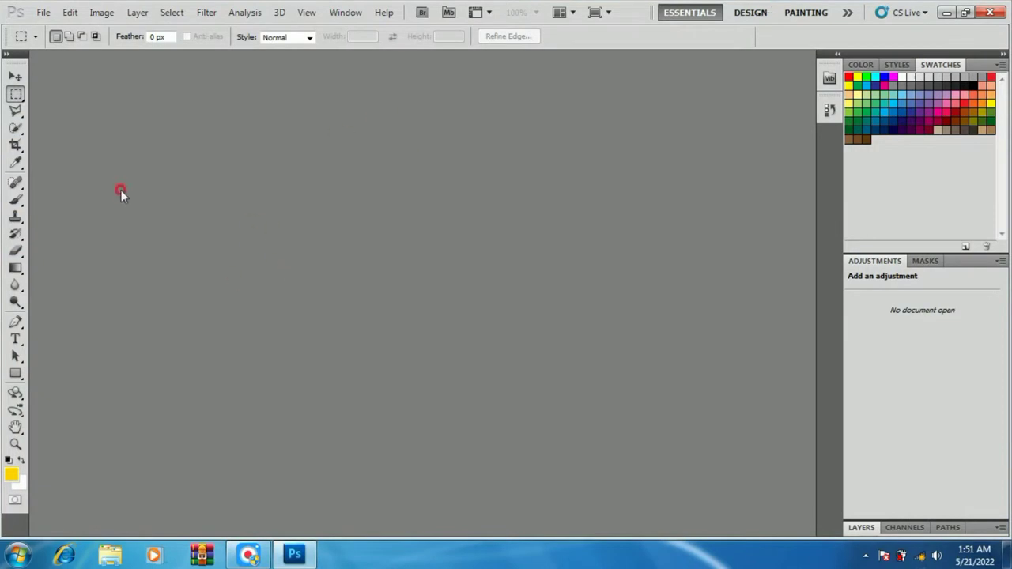
# Create a new white RGB document at 1366 × 768 px and 72 ppi, keeping the defaults.
pyautogui.click(42, 13)
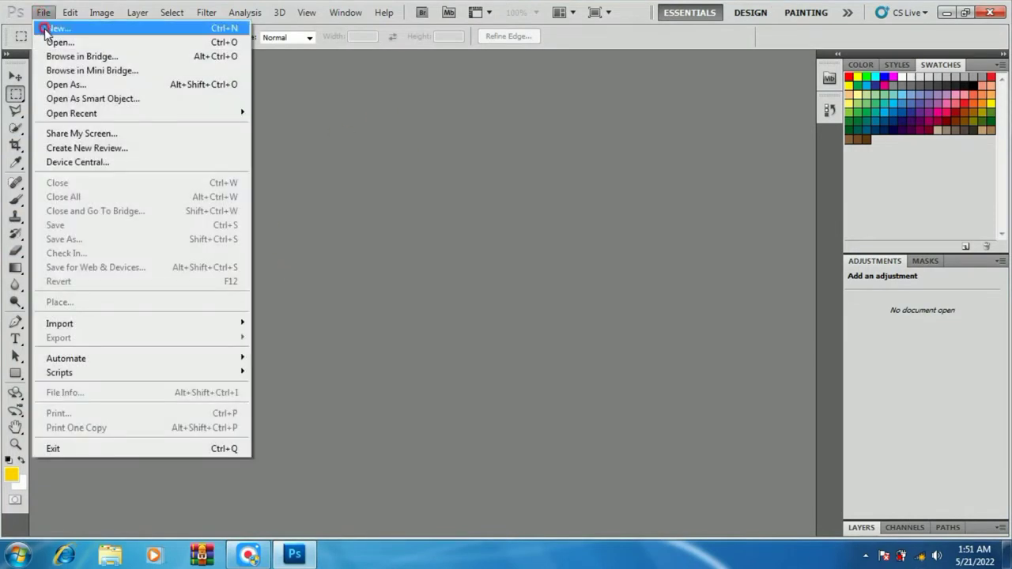
pyautogui.click(47, 29)
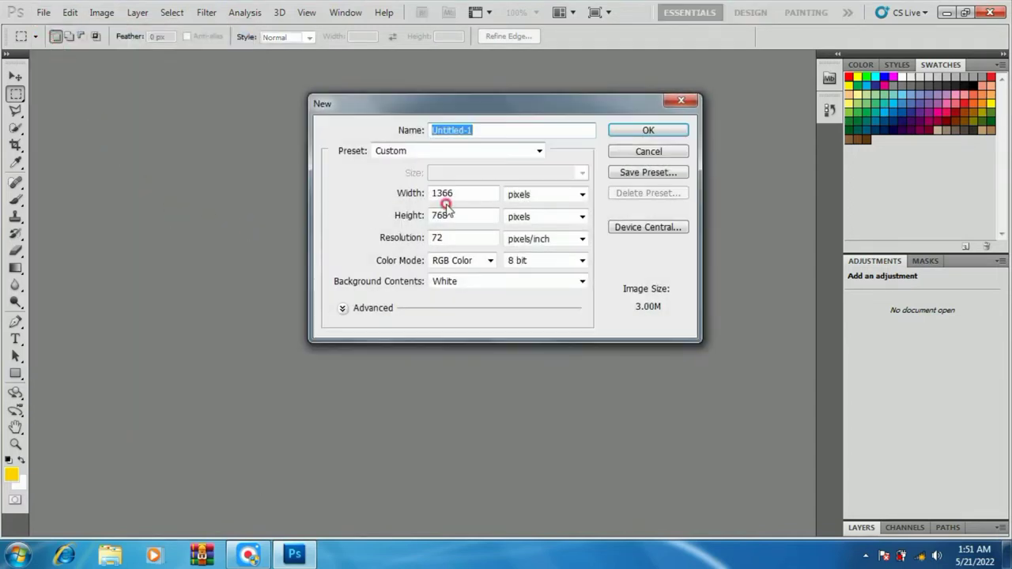
pyautogui.click(646, 131)
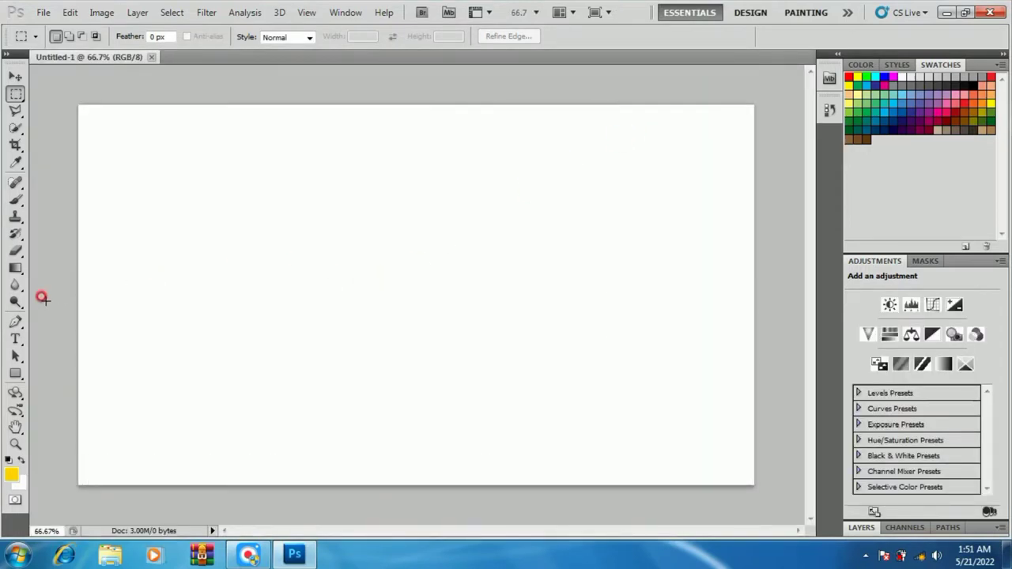
# Type the yellow three-line text 'cara menyimpan file gbr/document yang telah kita buat' on the canvas.
pyautogui.click(15, 338)
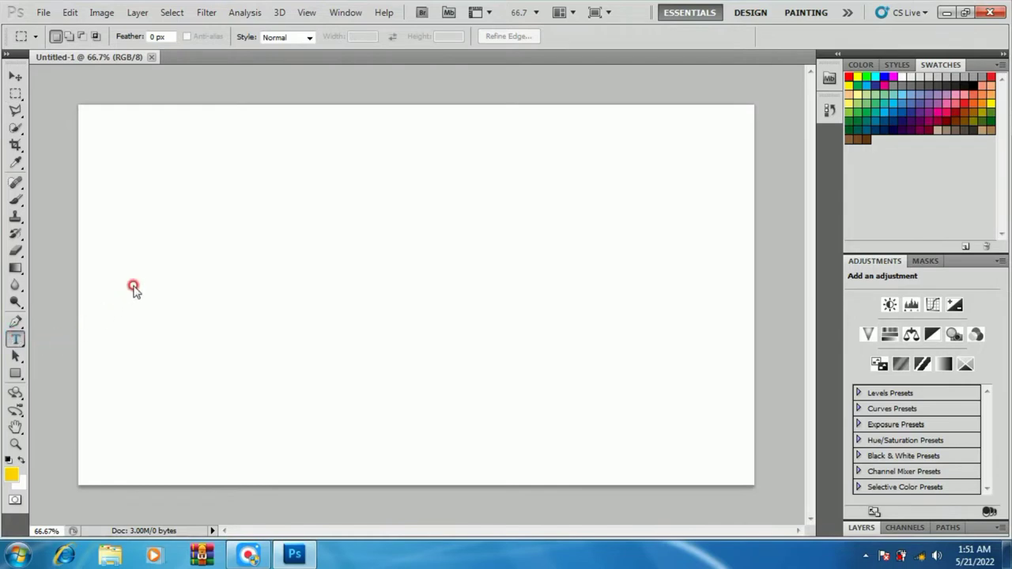
pyautogui.click(151, 234)
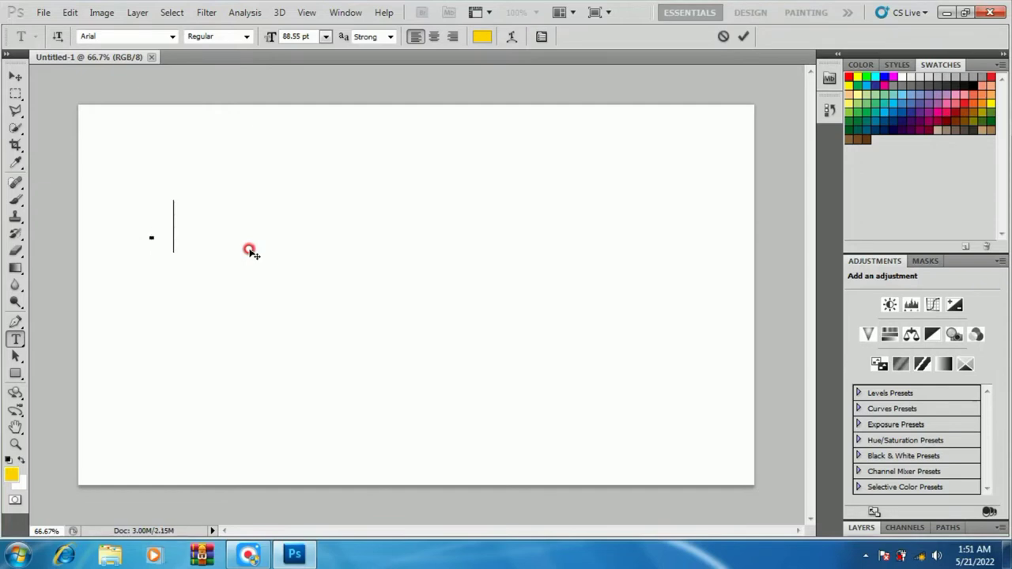
pyautogui.write('ca')
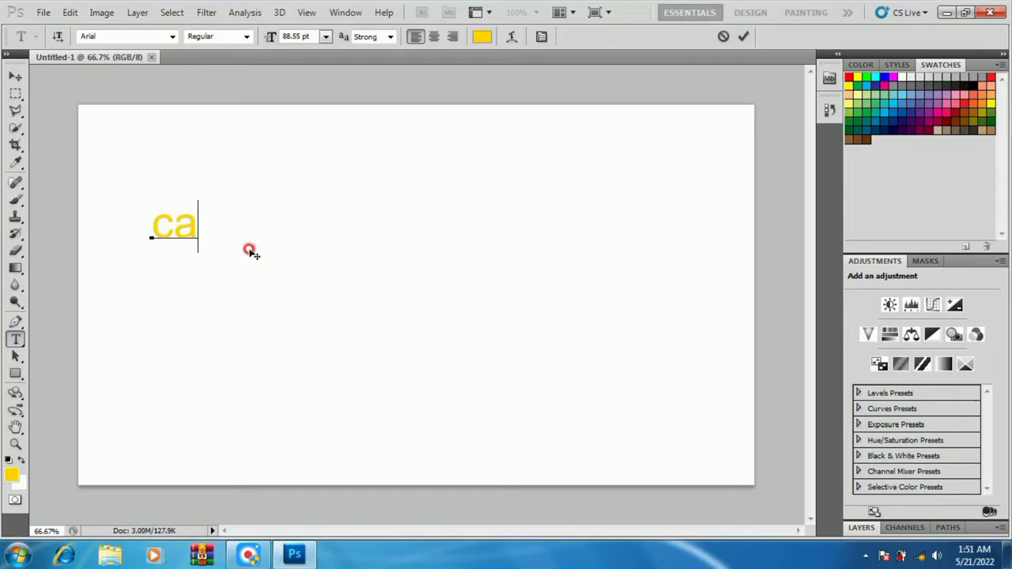
pyautogui.write('ra')
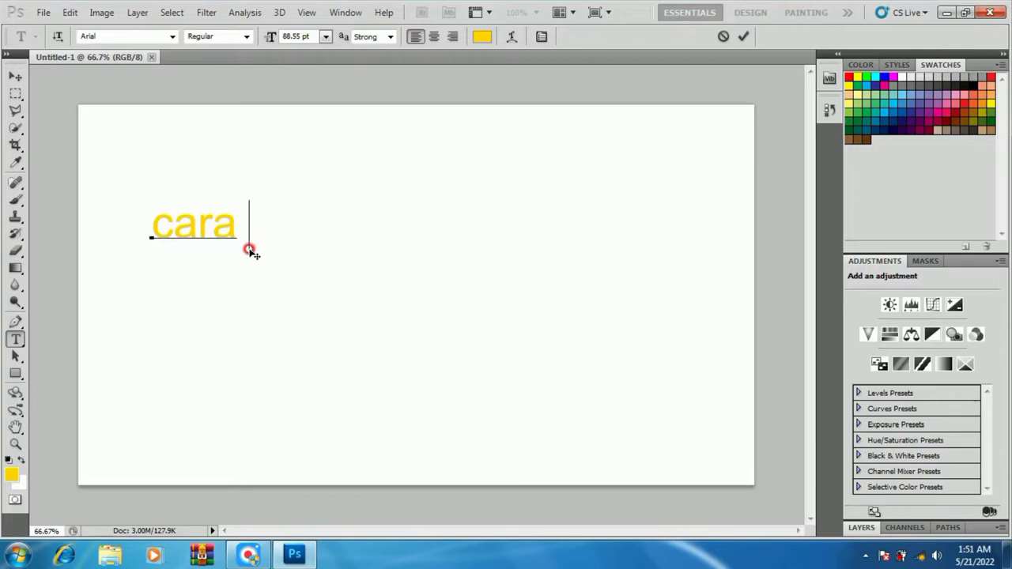
pyautogui.write('meny')
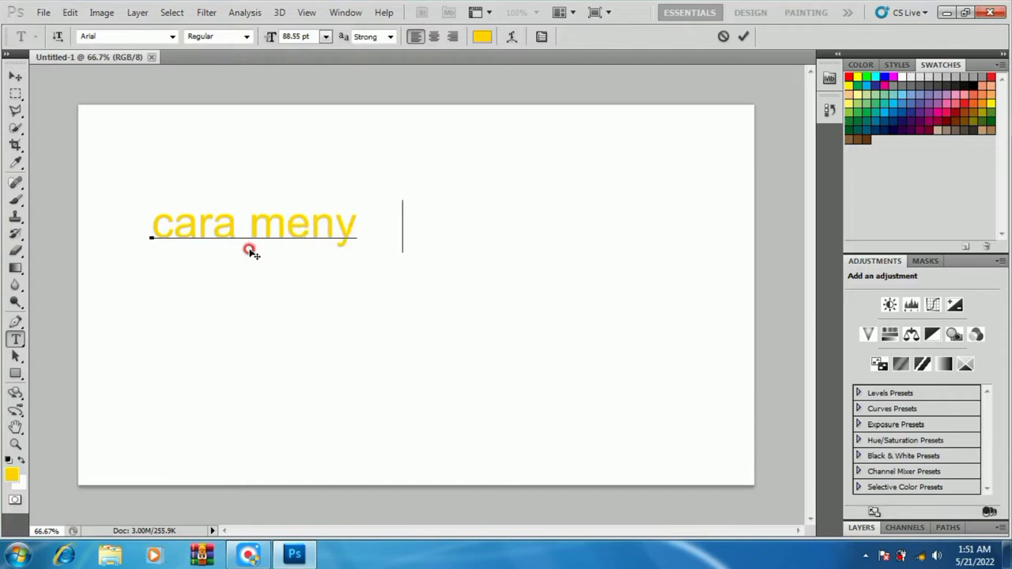
pyautogui.write('impan file')
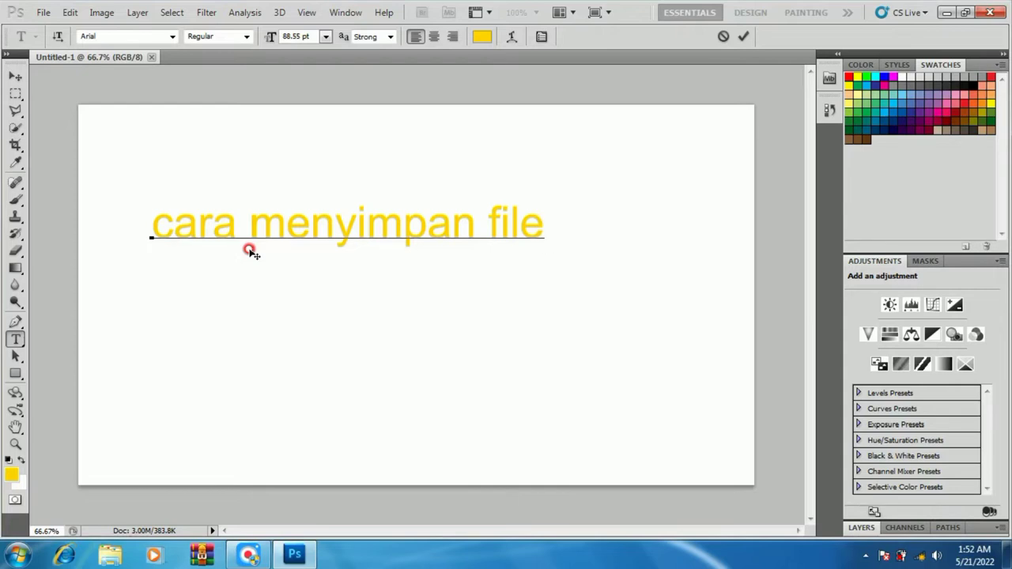
pyautogui.write('gbr')
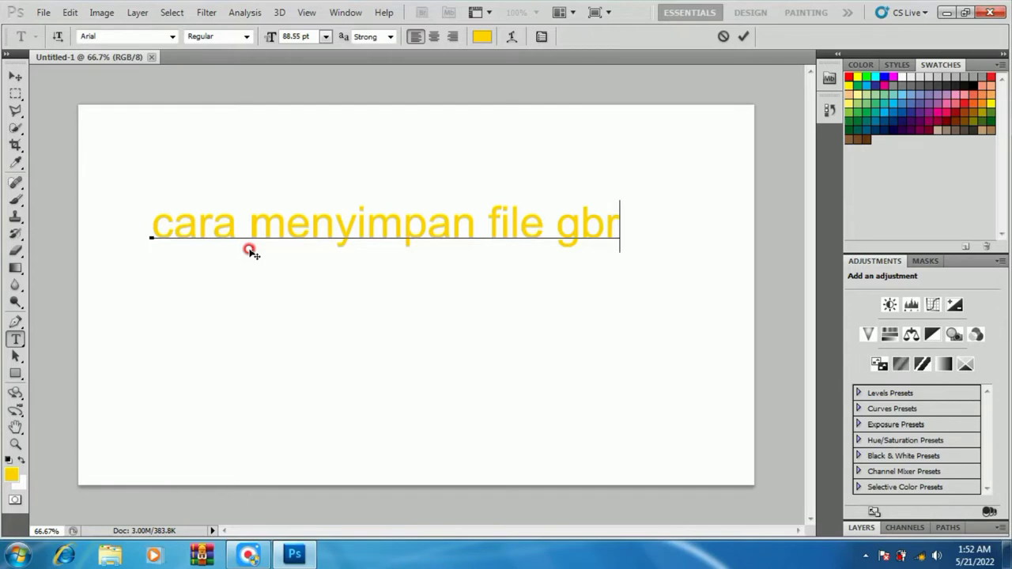
pyautogui.write('/')
pyautogui.write('d')
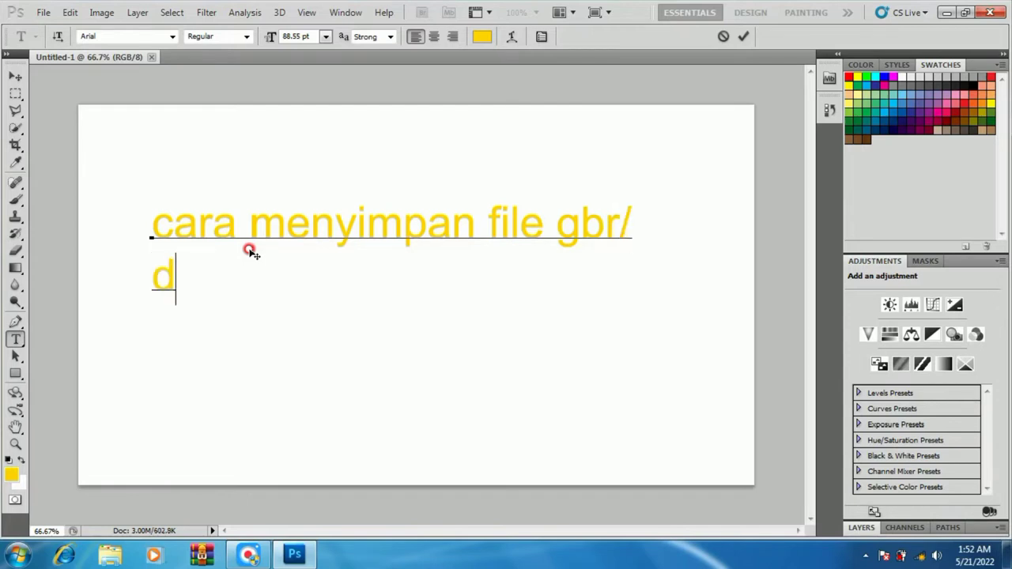
pyautogui.write('ocu')
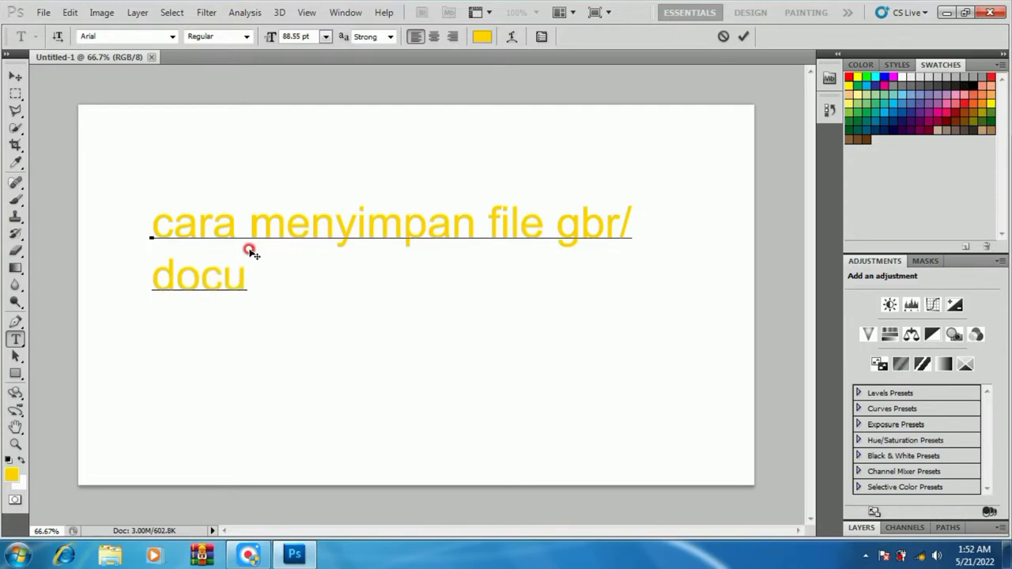
pyautogui.write('ment')
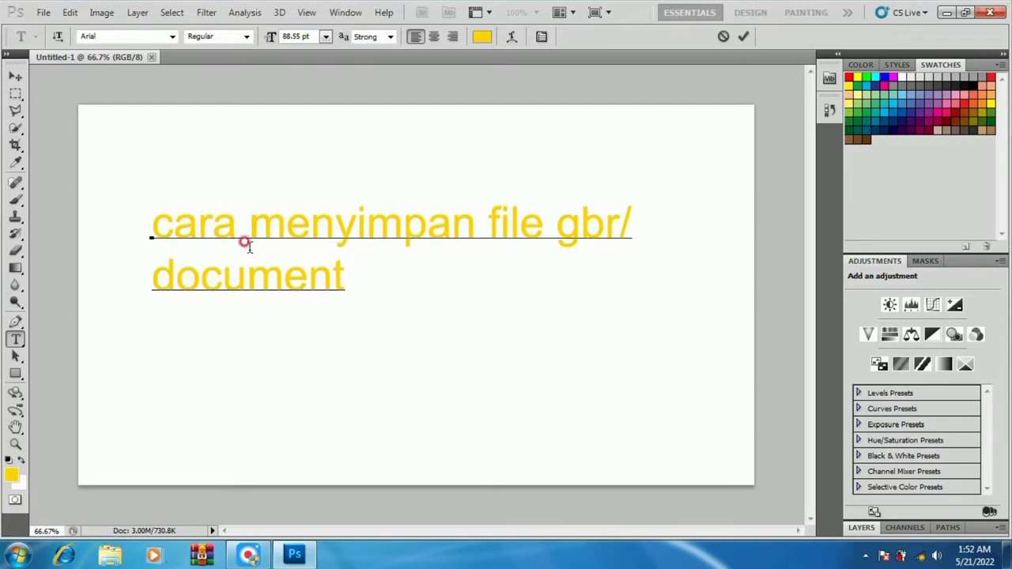
pyautogui.write(' y')
pyautogui.write('ang ')
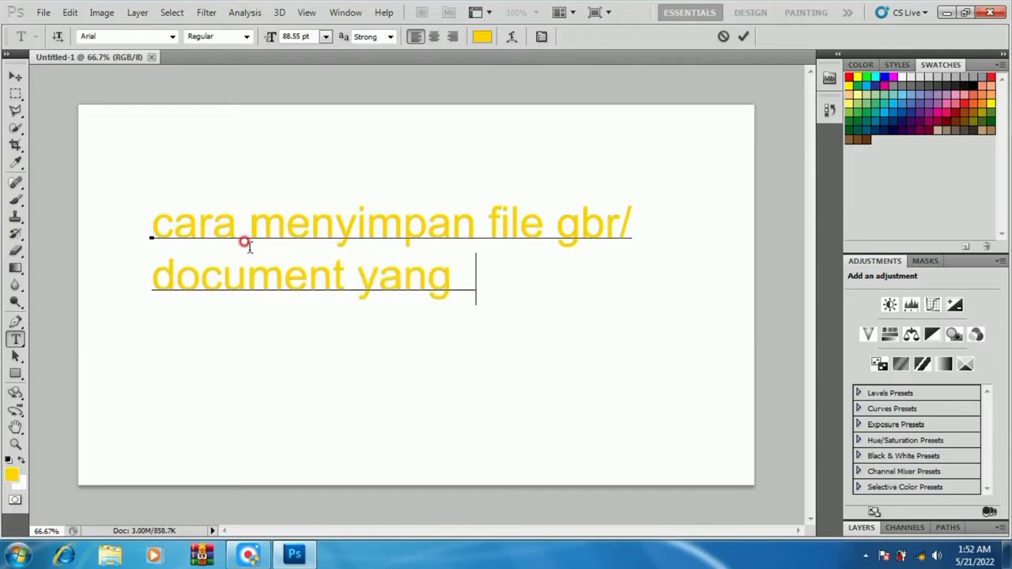
pyautogui.write('telah')
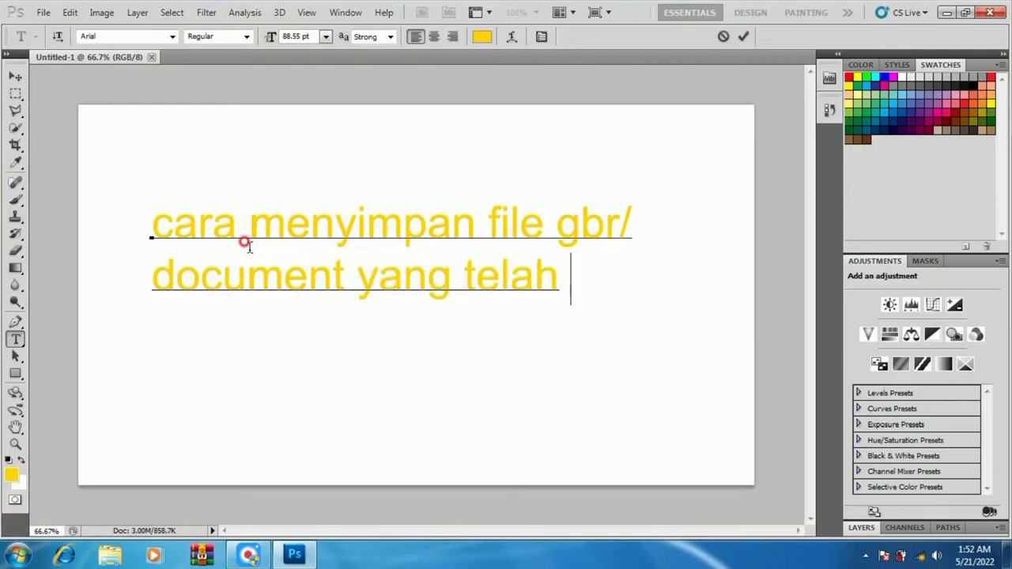
pyautogui.press('Return')
pyautogui.write('kita ')
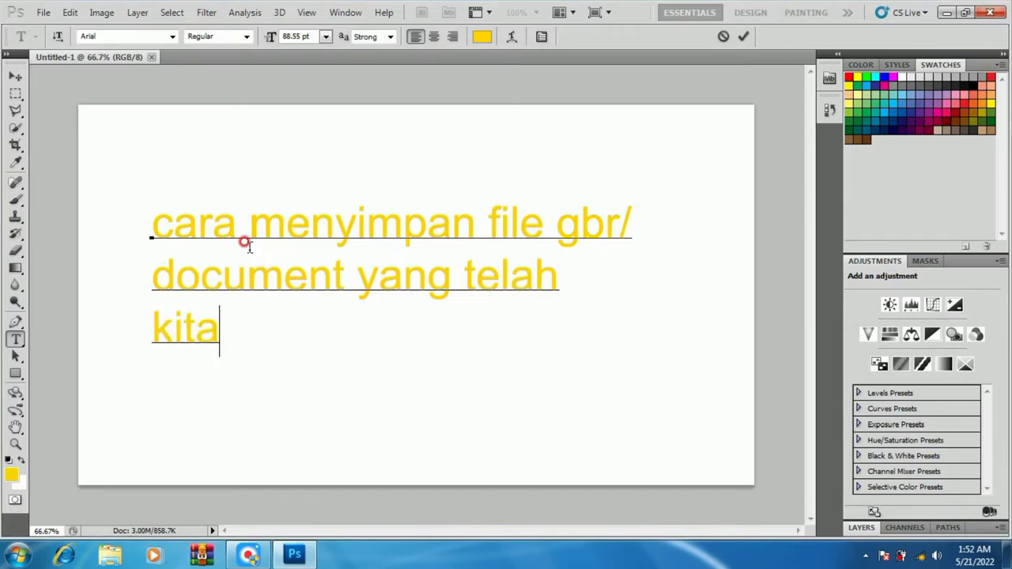
pyautogui.write('bua')
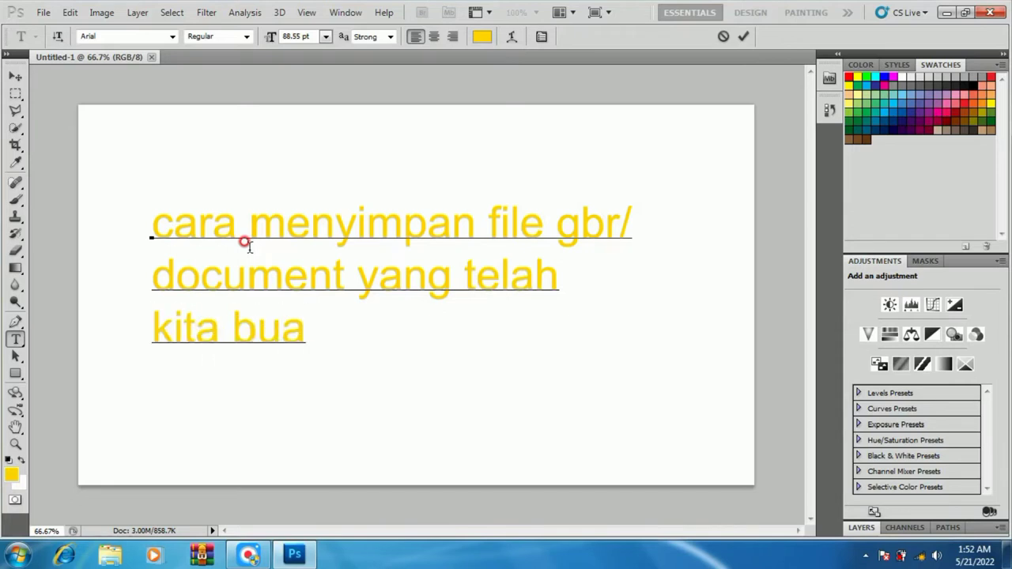
pyautogui.write('t')
# Commit the text and apply a Drop Shadow layer style to the text layer.
pyautogui.click(14, 76)
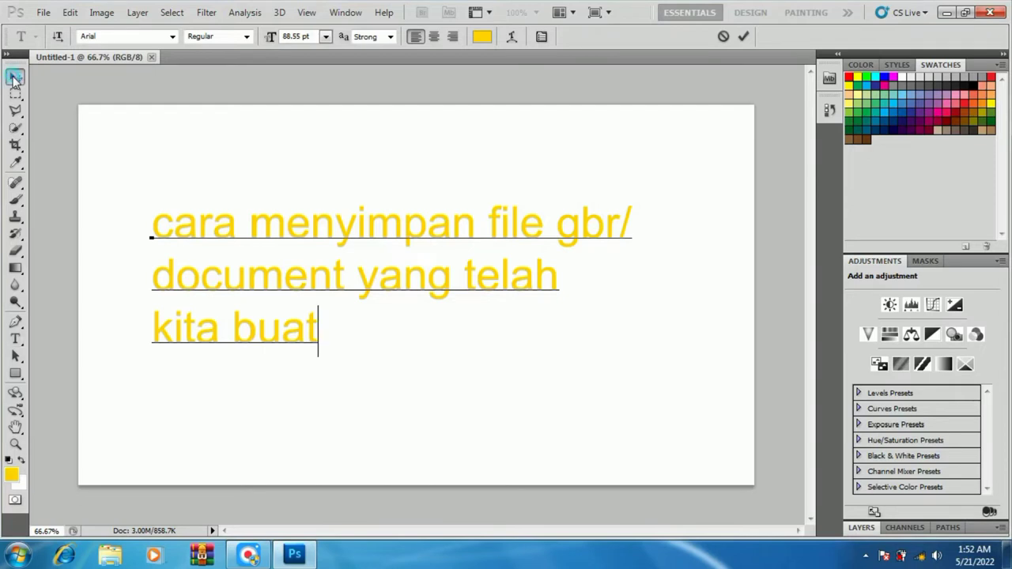
pyautogui.click(220, 285)
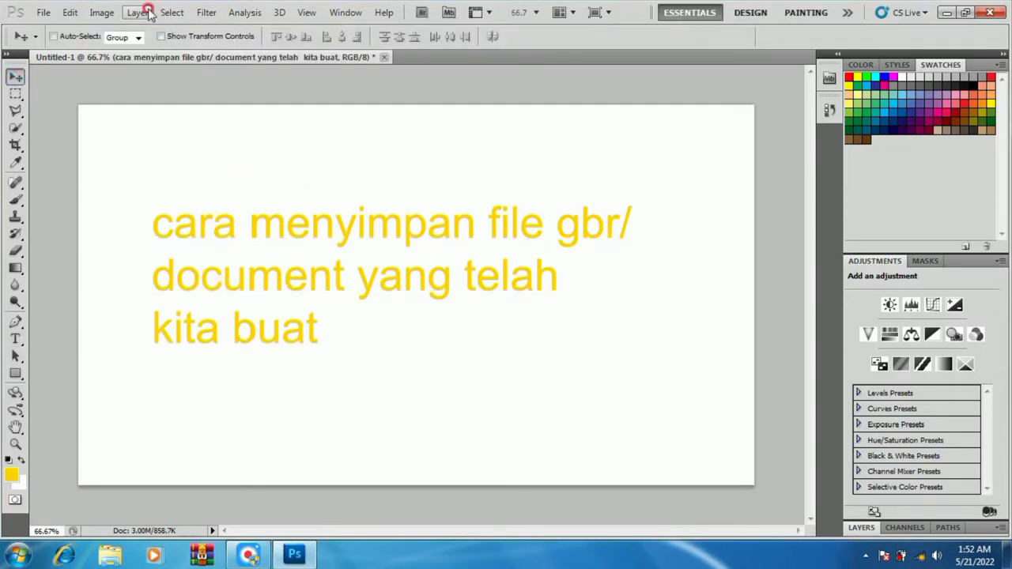
pyautogui.click(141, 13)
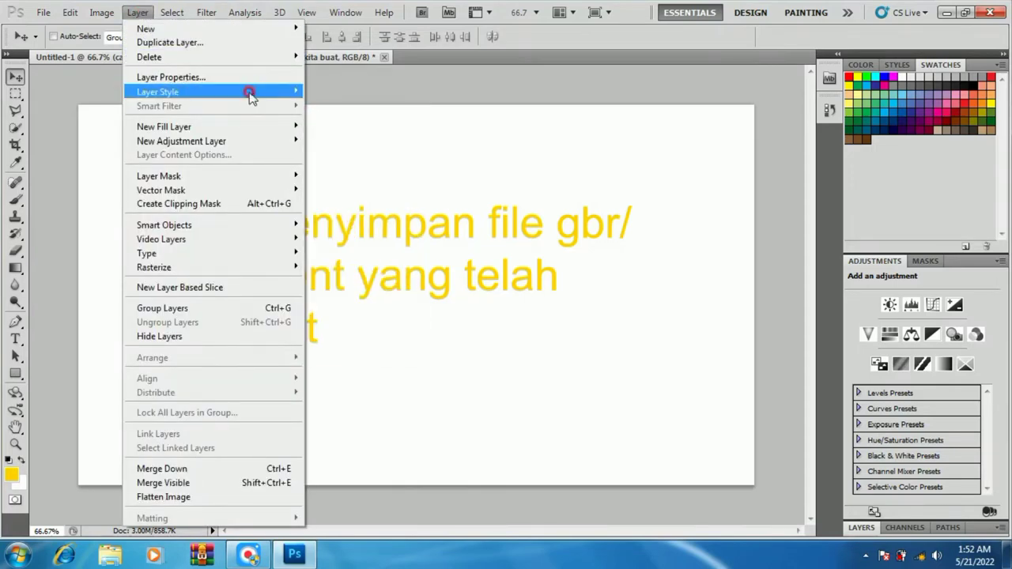
pyautogui.moveTo(158, 92)
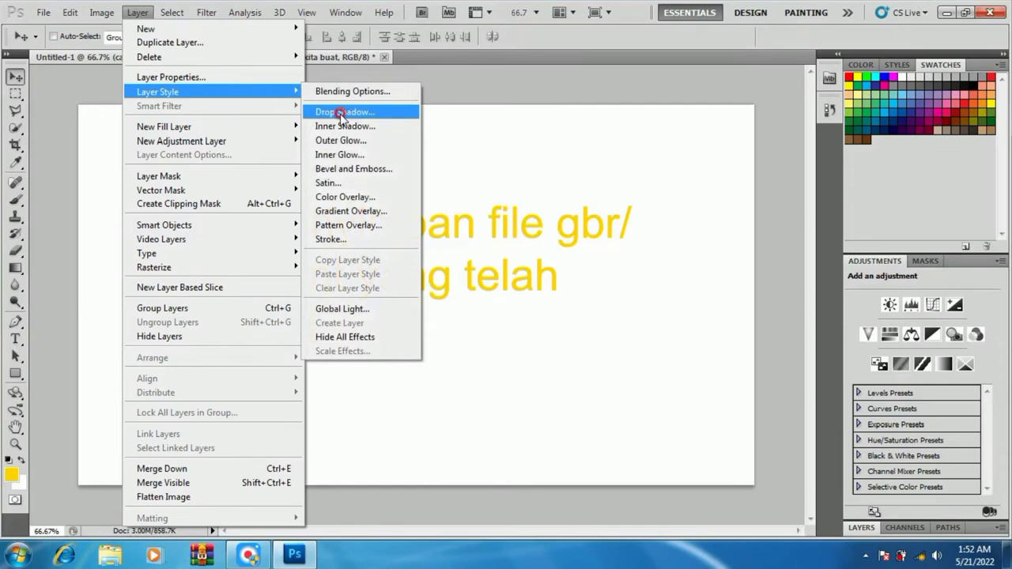
pyautogui.click(341, 114)
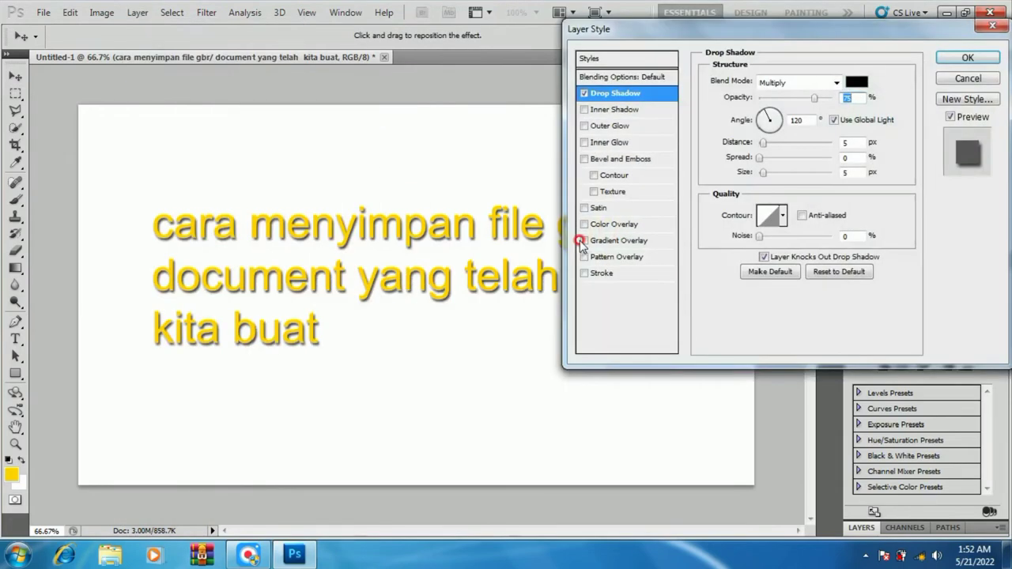
# Set the drop shadow size to 18 px and distance to 19 px.
pyautogui.moveTo(763, 171)
pyautogui.mouseDown()
pyautogui.moveTo(770, 179)
pyautogui.moveTo(762, 151)
pyautogui.moveTo(773, 144)
pyautogui.mouseUp()
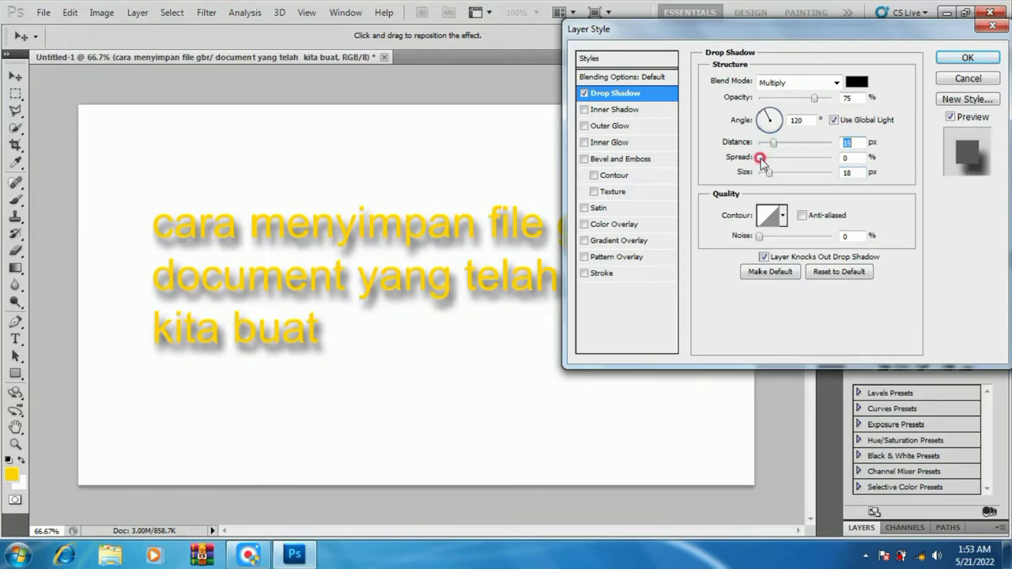
pyautogui.click(762, 158)
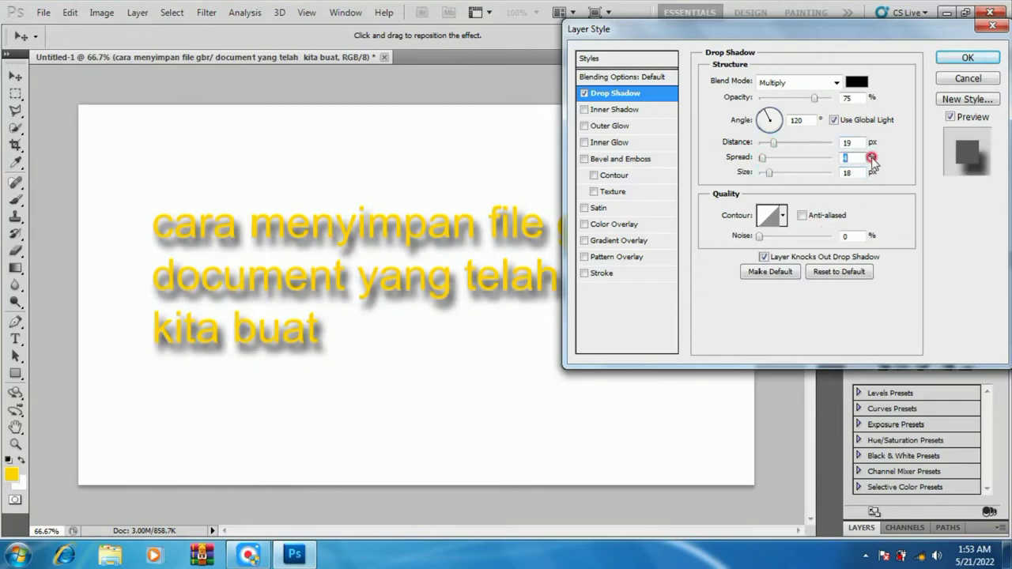
# Make the shadow colour dark red #622121 and apply the drop shadow.
pyautogui.click(855, 83)
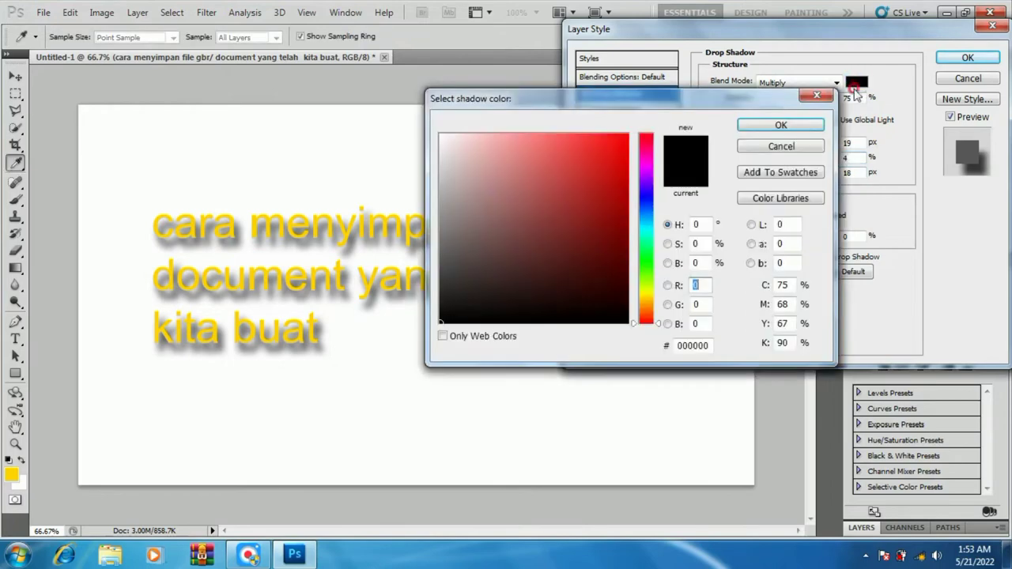
pyautogui.click(612, 148)
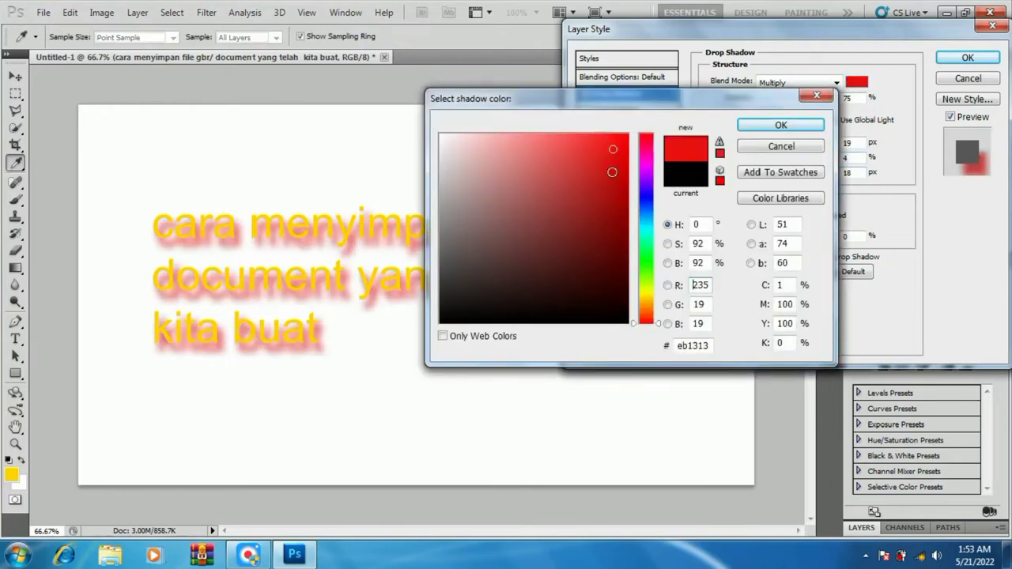
pyautogui.moveTo(629, 229); pyautogui.dragTo(621, 224)
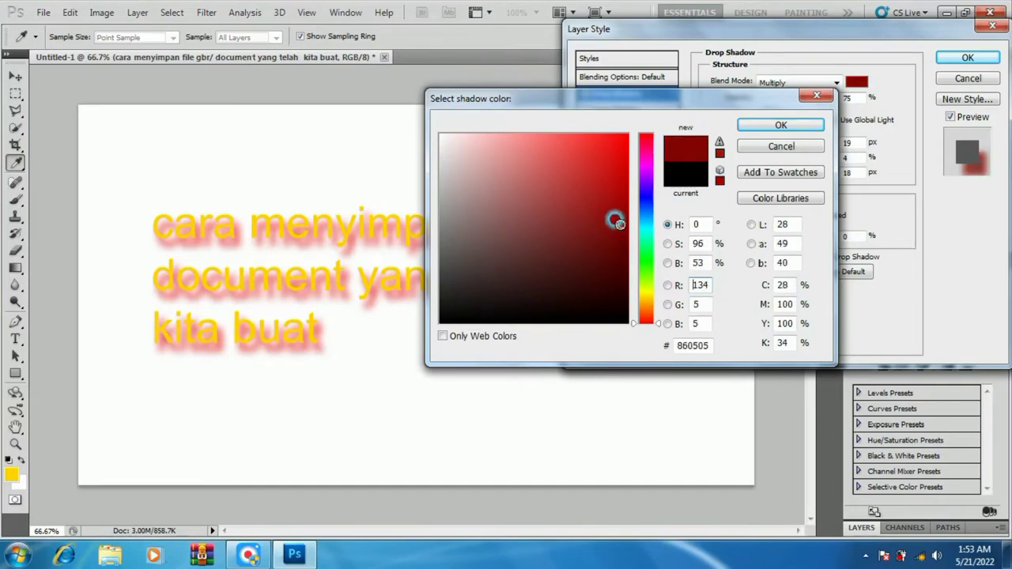
pyautogui.click(598, 215)
pyautogui.click(585, 202)
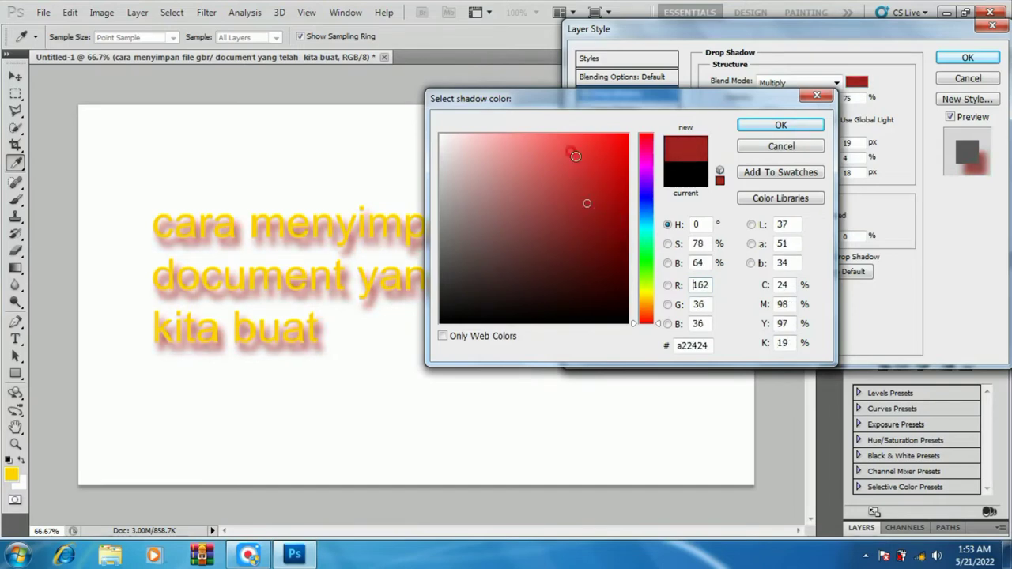
pyautogui.click(576, 145)
pyautogui.click(558, 249)
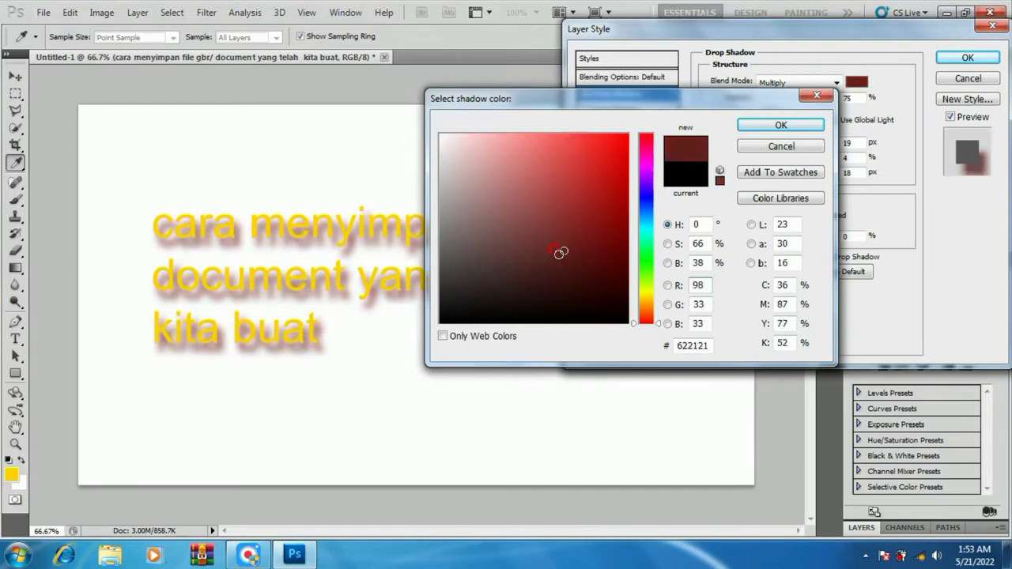
pyautogui.click(758, 127)
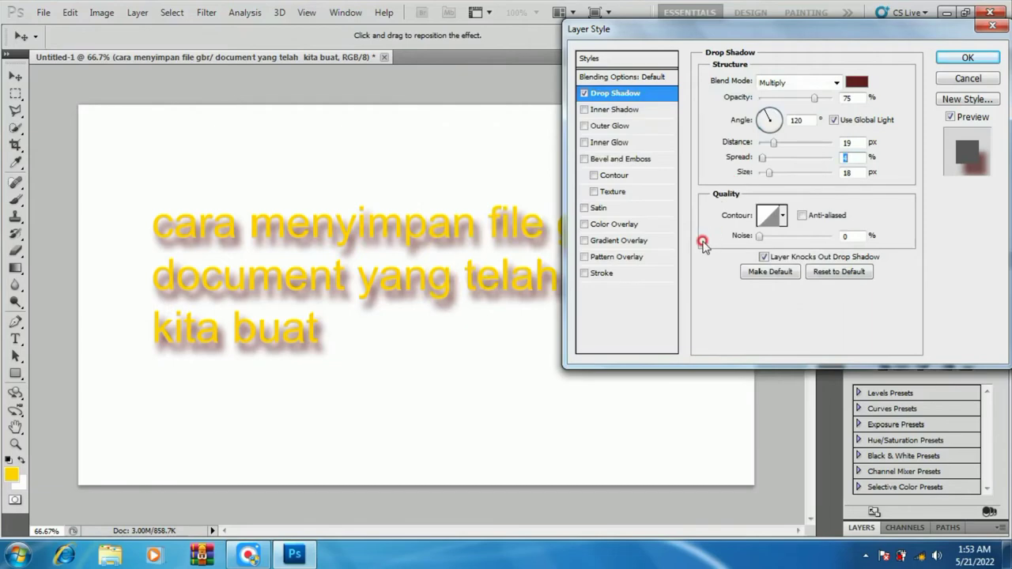
pyautogui.click(962, 59)
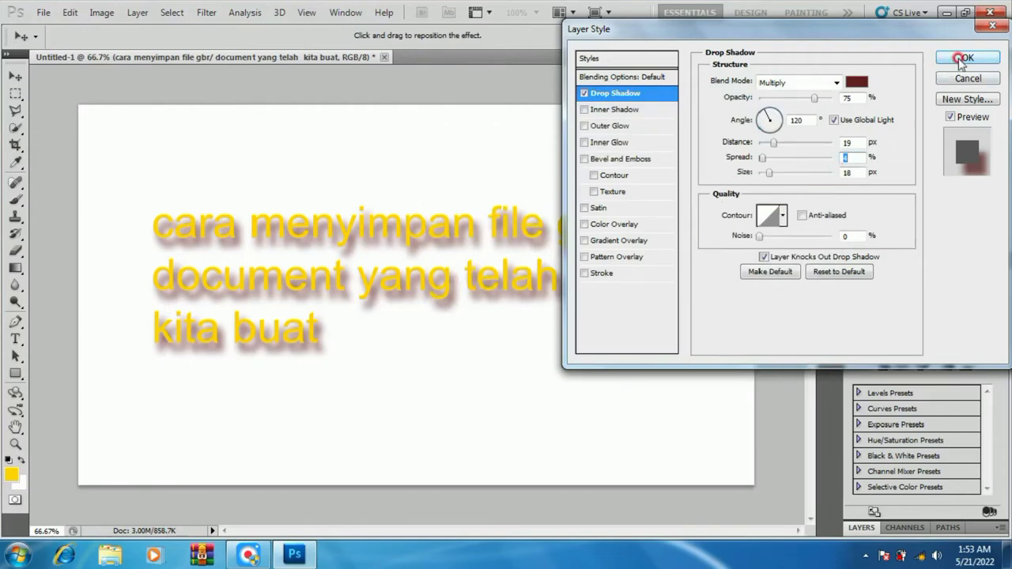
pyautogui.click(962, 59)
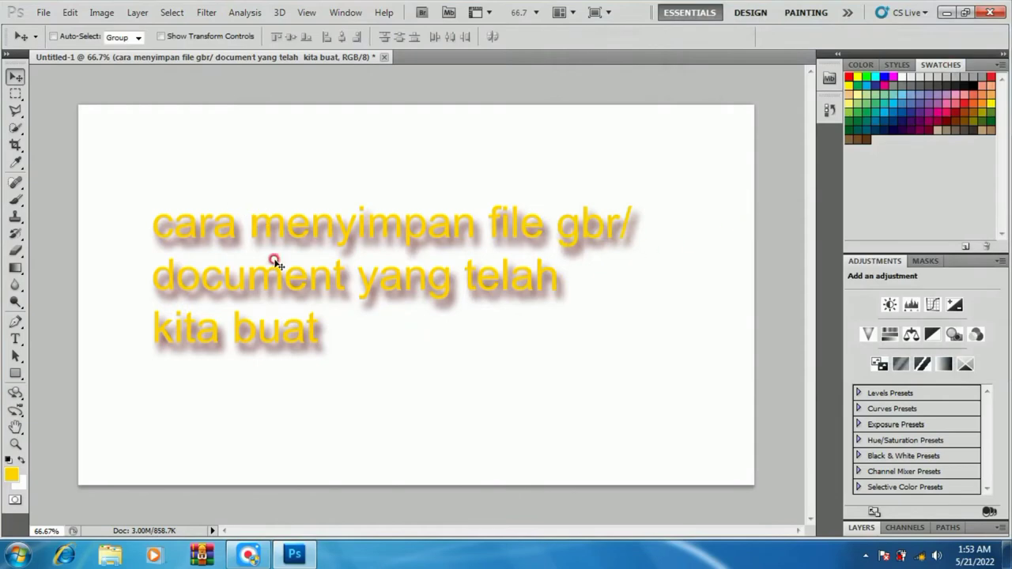
# Scale the shadowed text up to about 114% width and 144% height.
pyautogui.click(70, 13)
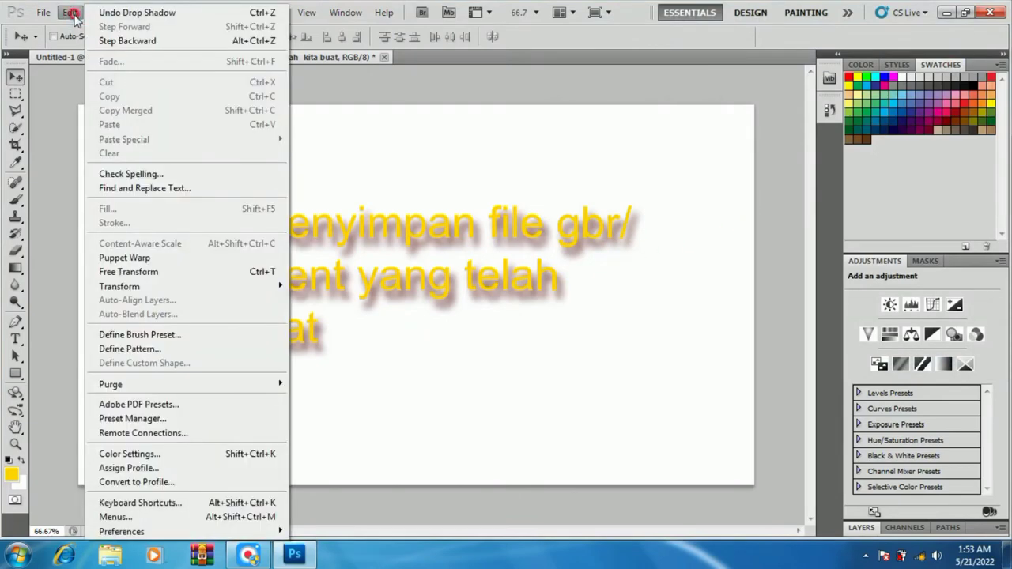
pyautogui.click(123, 288)
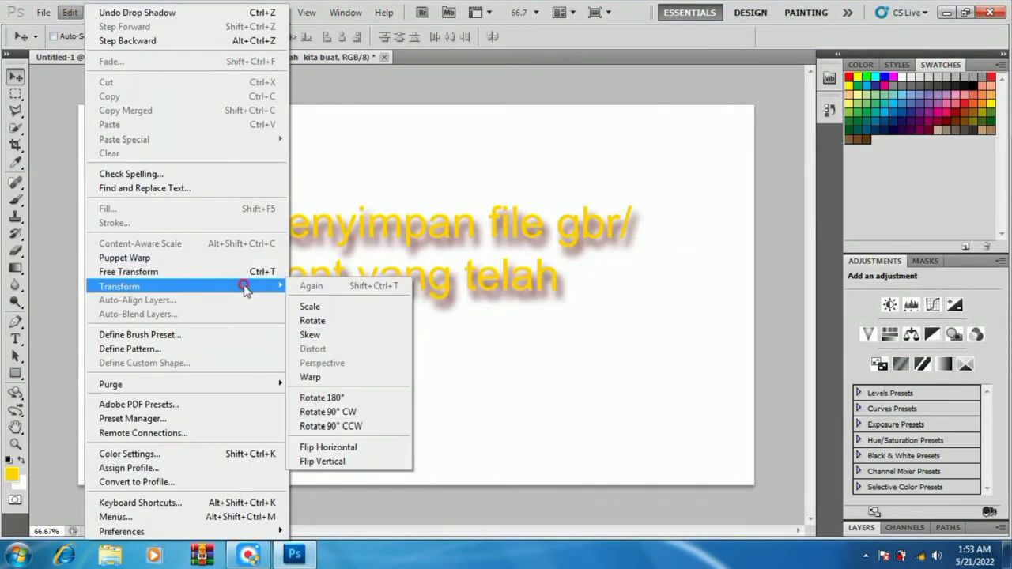
pyautogui.click(319, 307)
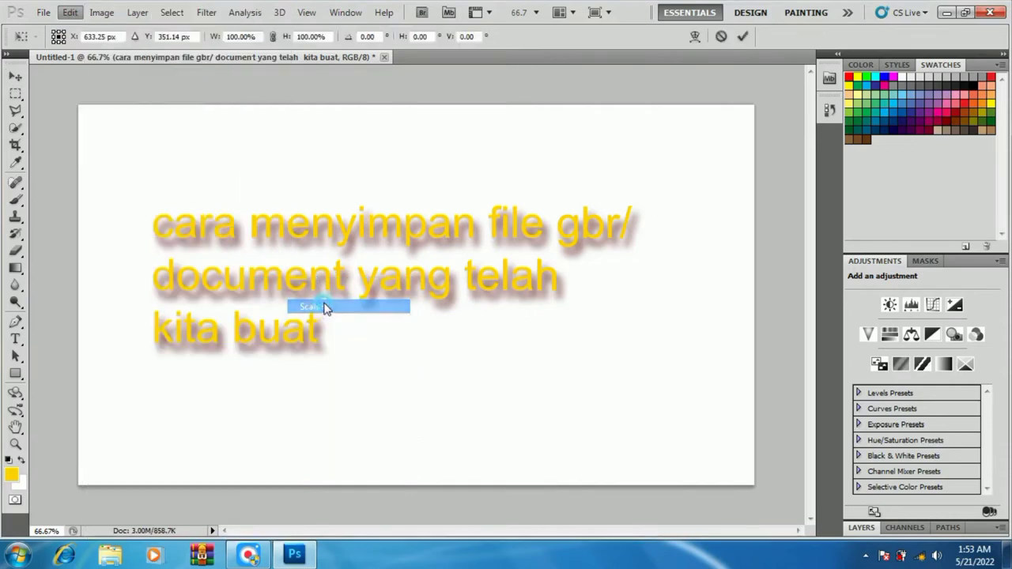
pyautogui.moveTo(632, 357); pyautogui.dragTo(700, 427)
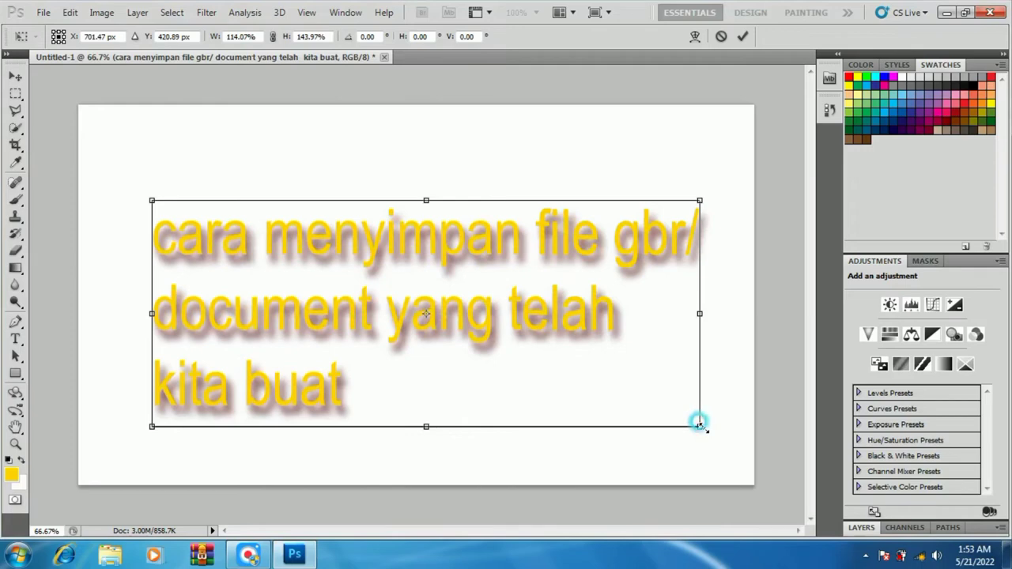
pyautogui.click(15, 76)
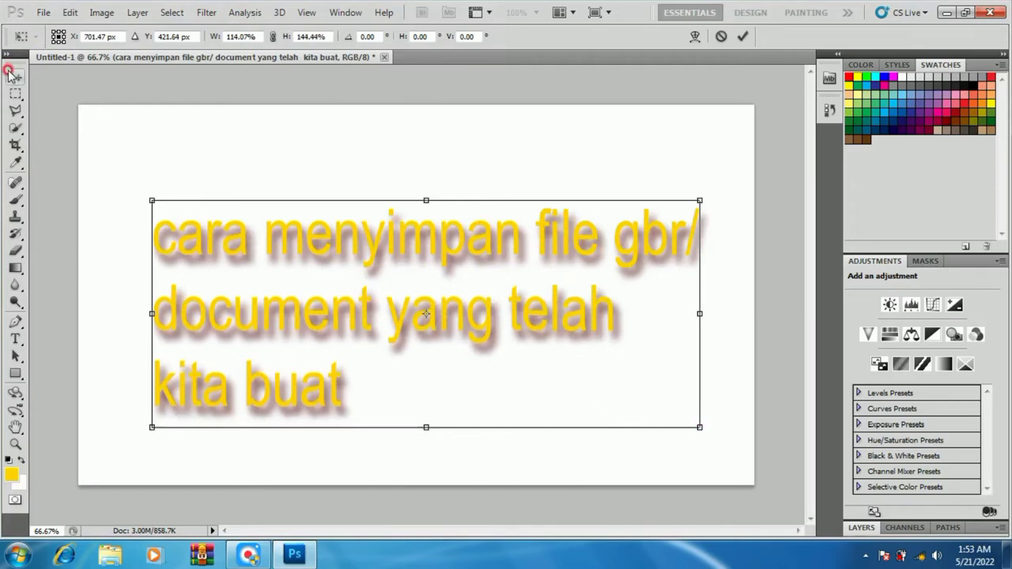
pyautogui.click(430, 219)
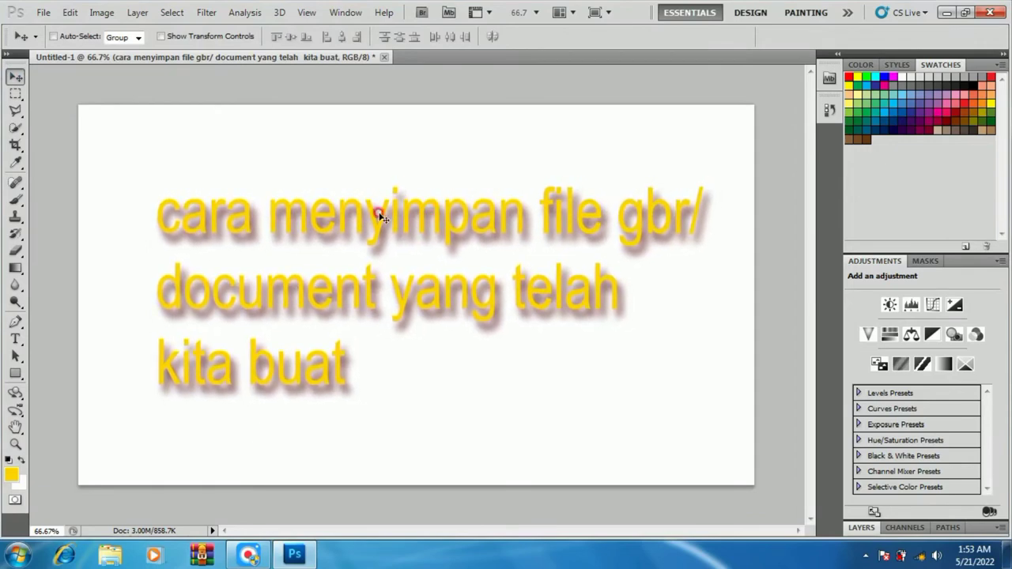
pyautogui.click(254, 182)
pyautogui.click(46, 12)
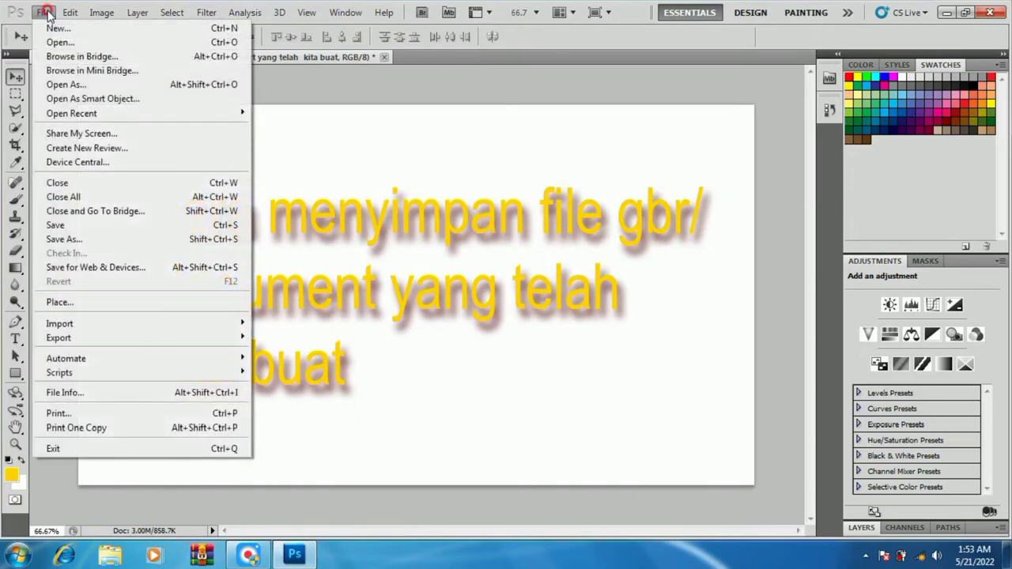
# In Save As, replace the Untitled-1 name with Latihan_03.
pyautogui.click(62, 239)
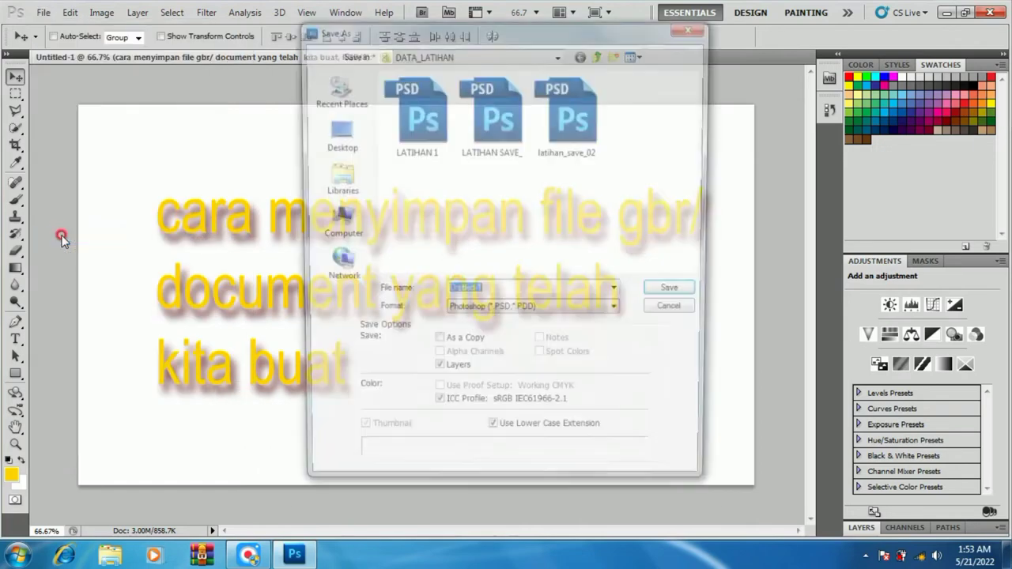
pyautogui.click(484, 283)
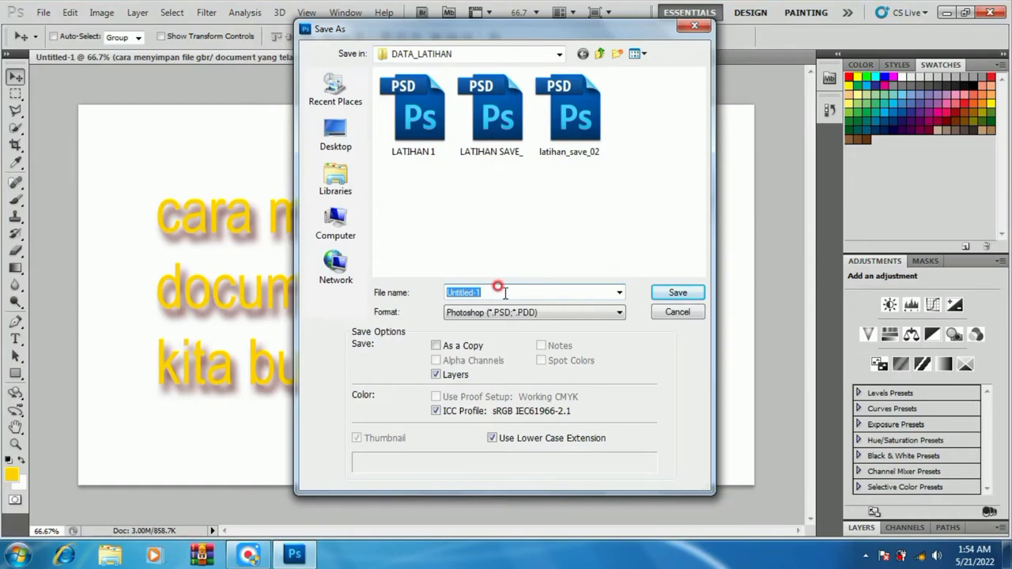
pyautogui.press('BackSpace')
pyautogui.write('la')
pyautogui.write('t')
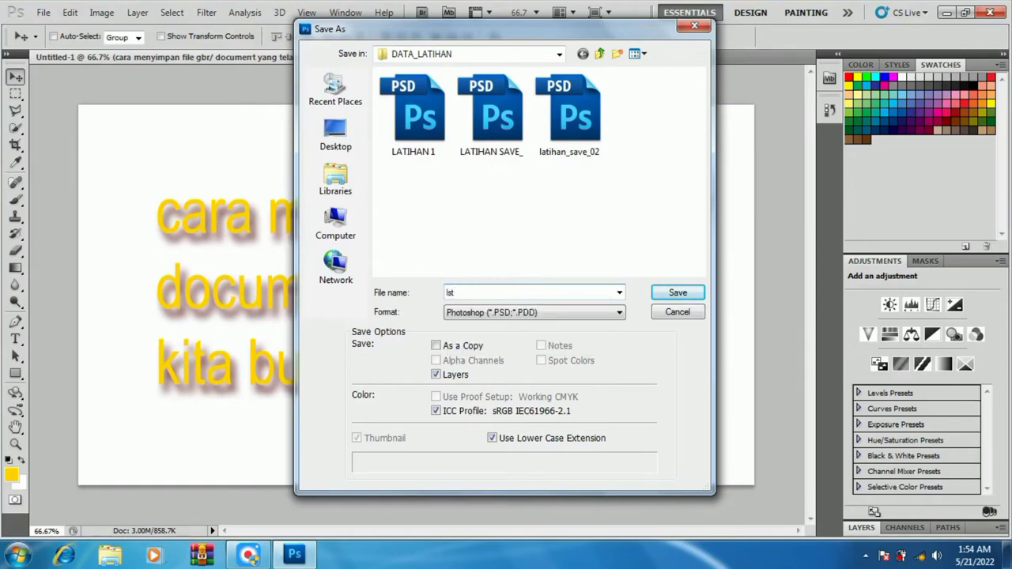
pyautogui.press('BackSpace')
pyautogui.write('ds')
pyautogui.press('BackSpace')
pyautogui.press('BackSpace')
pyautogui.press('BackSpace')
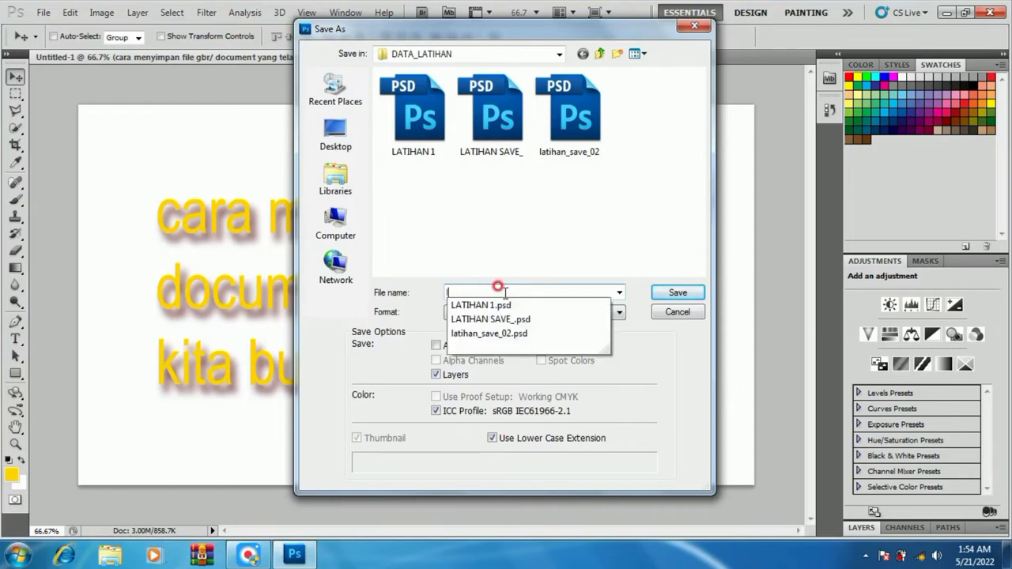
pyautogui.write('lla')
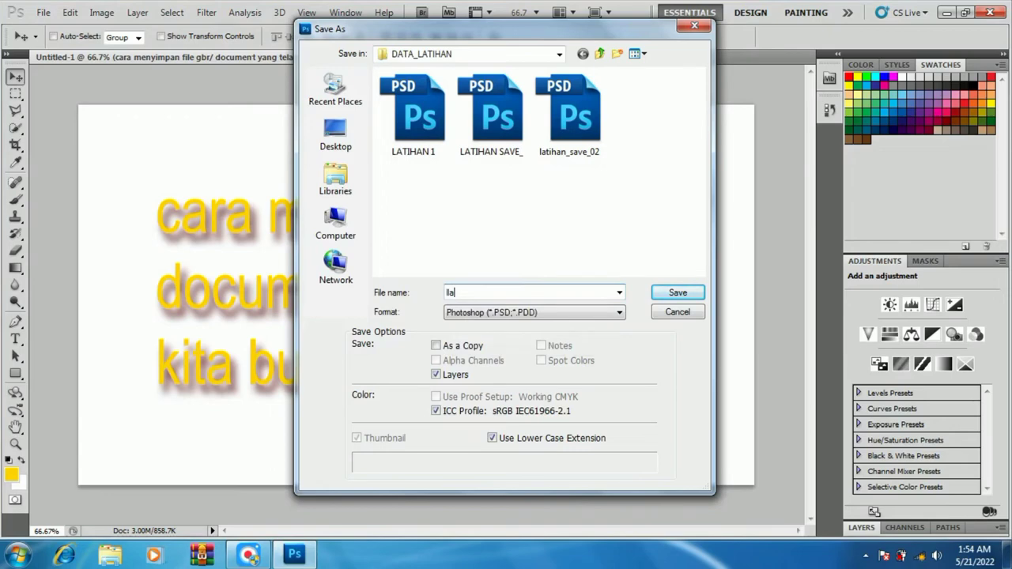
pyautogui.click(498, 288)
pyautogui.press('BackSpace')
pyautogui.press('BackSpace')
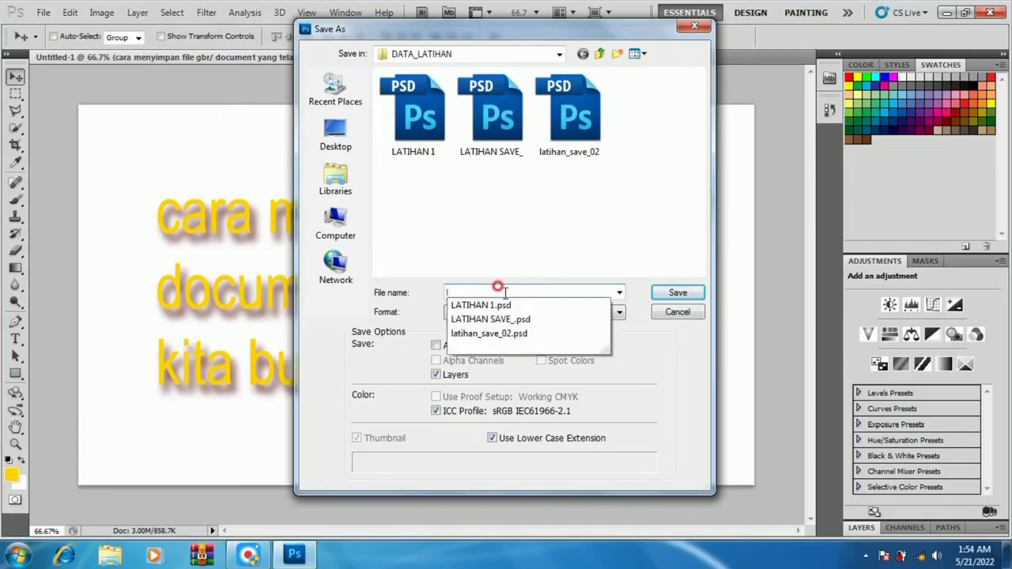
pyautogui.write('La')
pyautogui.click(497, 288)
pyautogui.press('BackSpace')
pyautogui.press('BackSpace')
pyautogui.press('BackSpace')
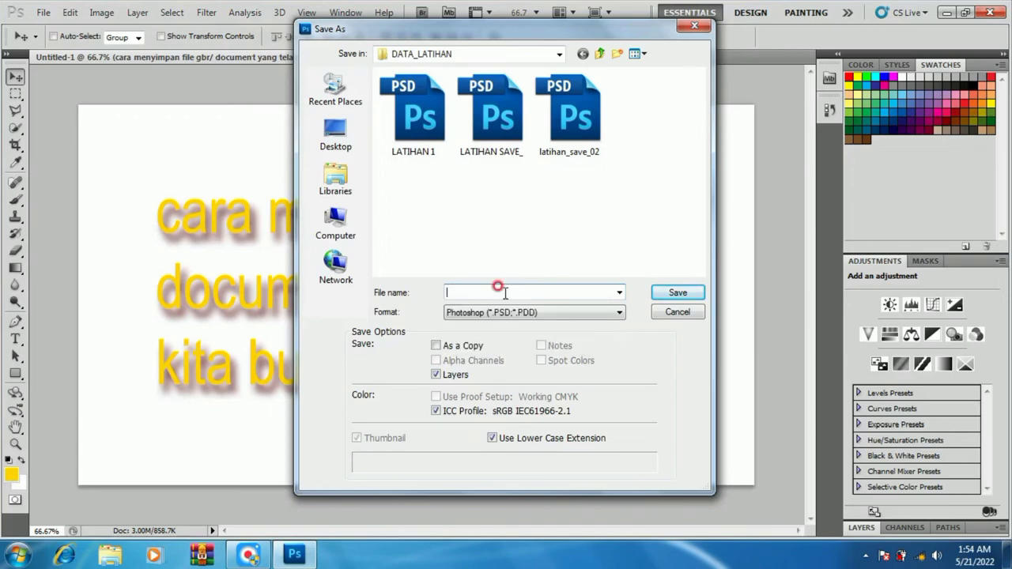
pyautogui.write('La')
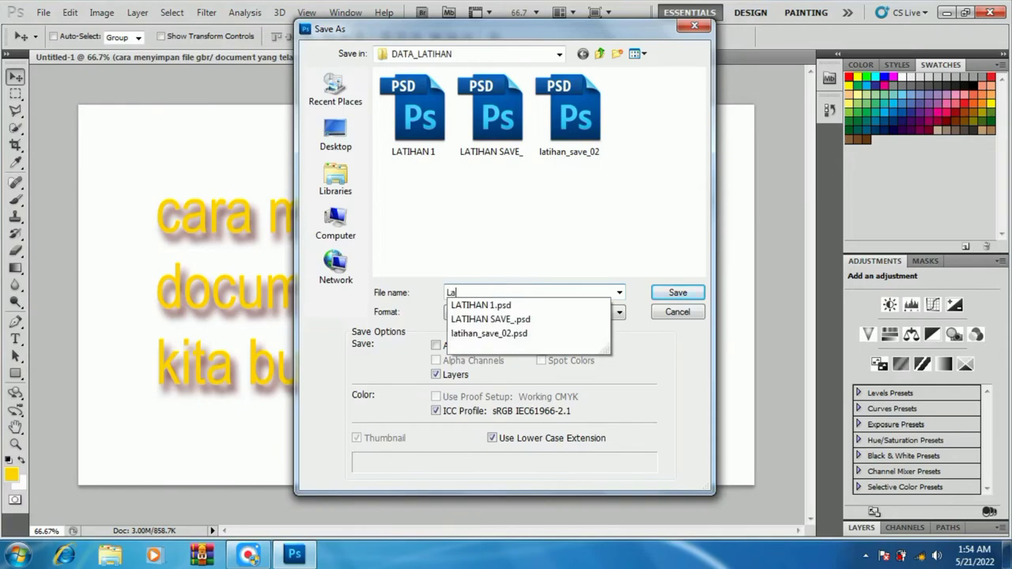
pyautogui.write('tih')
pyautogui.write('an_')
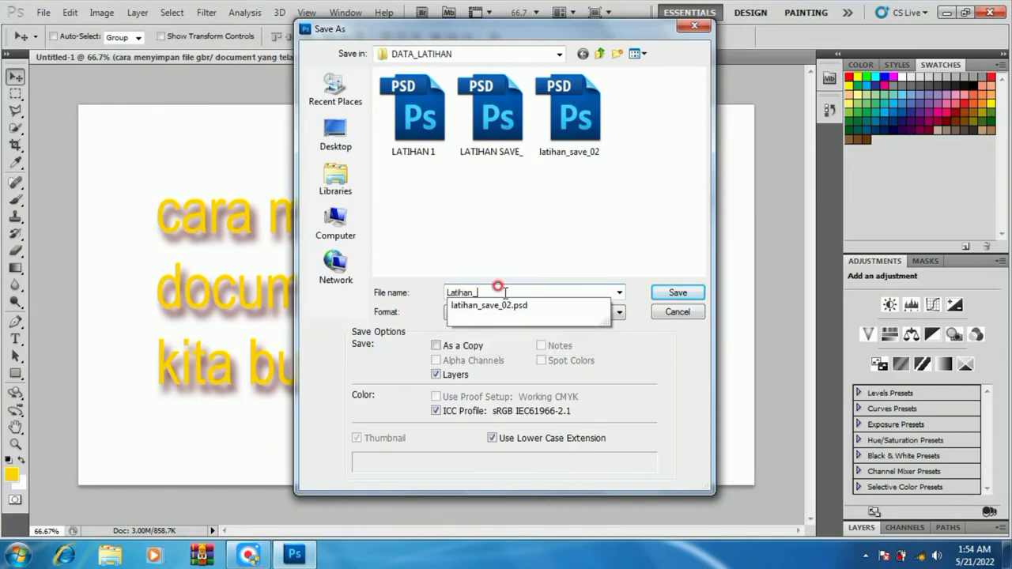
pyautogui.write('0')
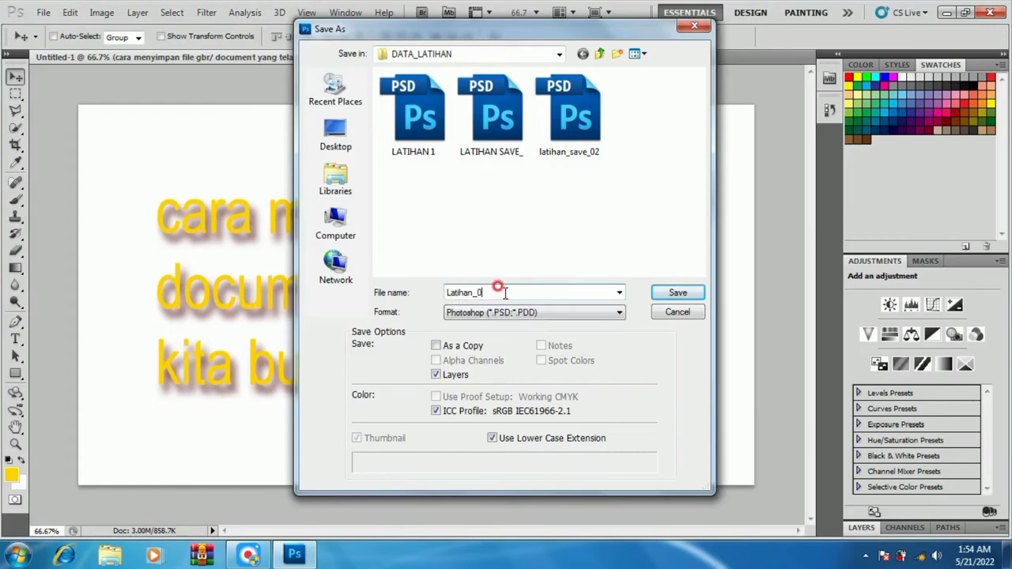
pyautogui.write('3')
# Keep Photoshop (*.PSD) format and save Latihan_03 to DATA_LATIHAN.
pyautogui.click(514, 314)
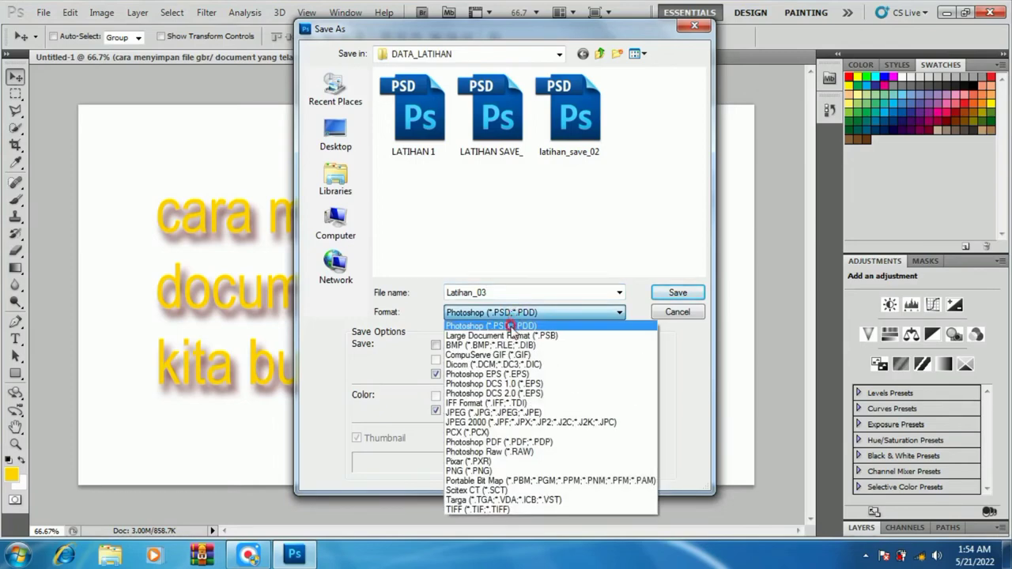
pyautogui.click(511, 327)
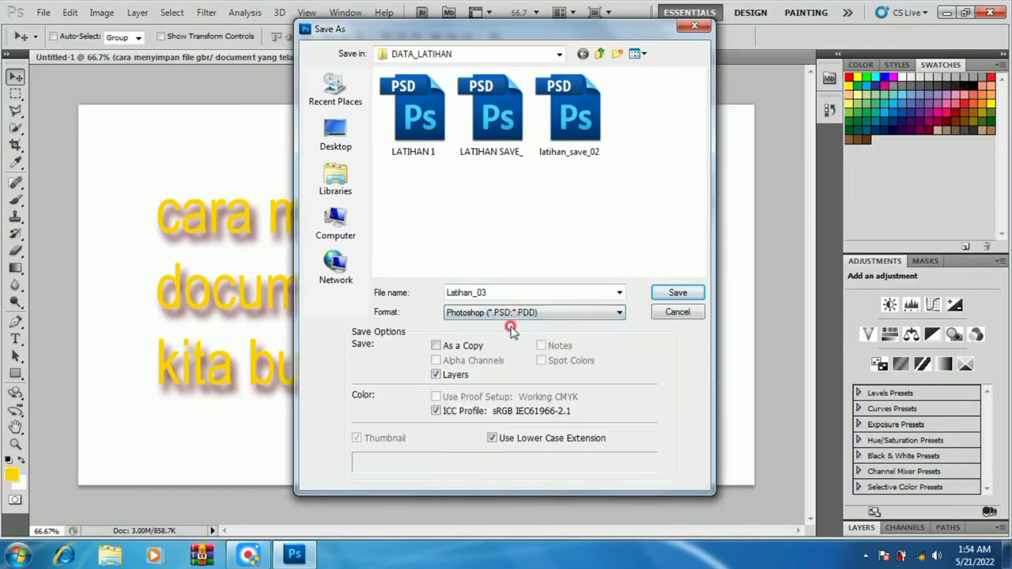
pyautogui.click(678, 293)
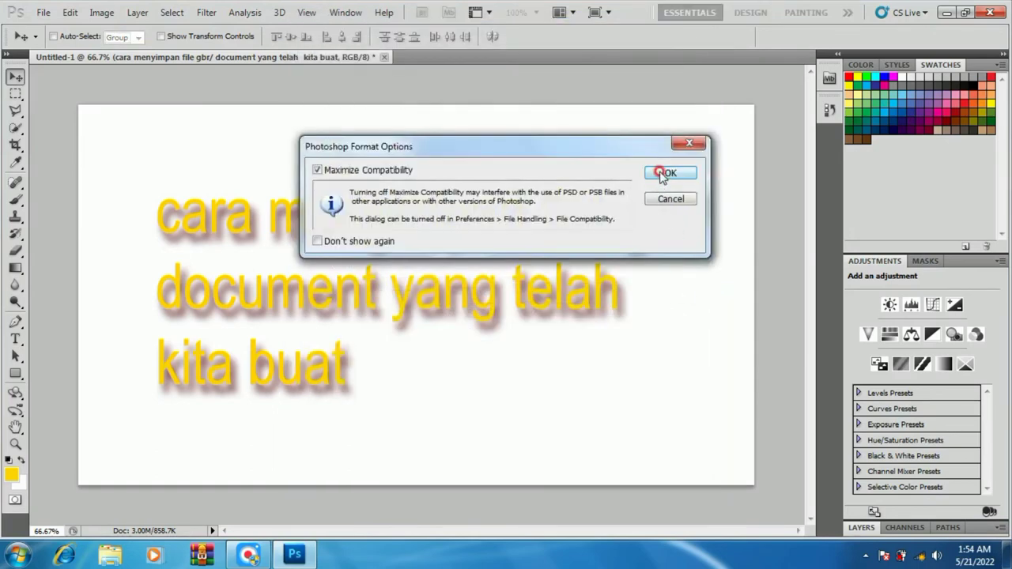
# Confirm the PSD save with Maximize Compatibility and close Latihan_03.
pyautogui.click(662, 173)
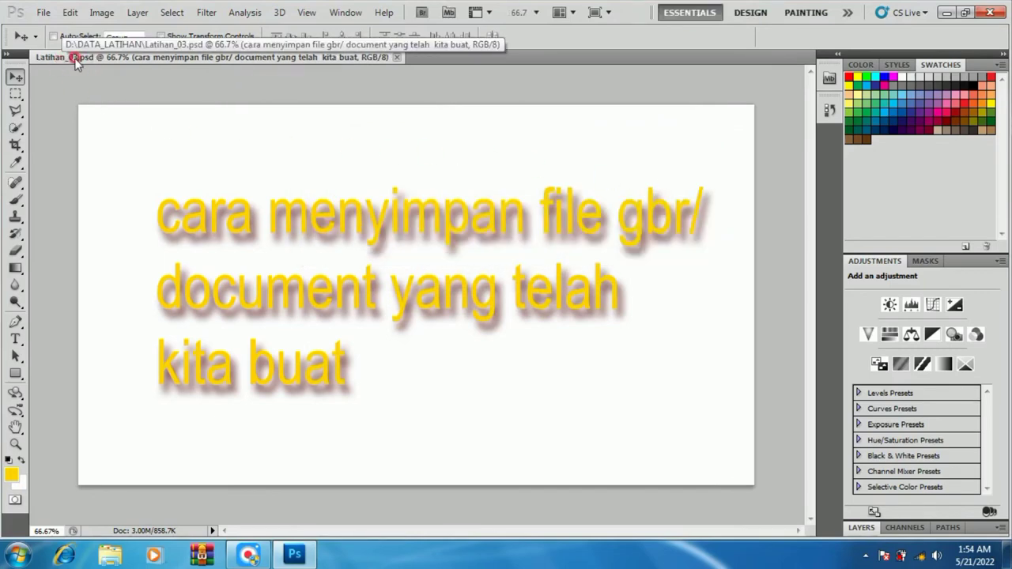
pyautogui.click(42, 13)
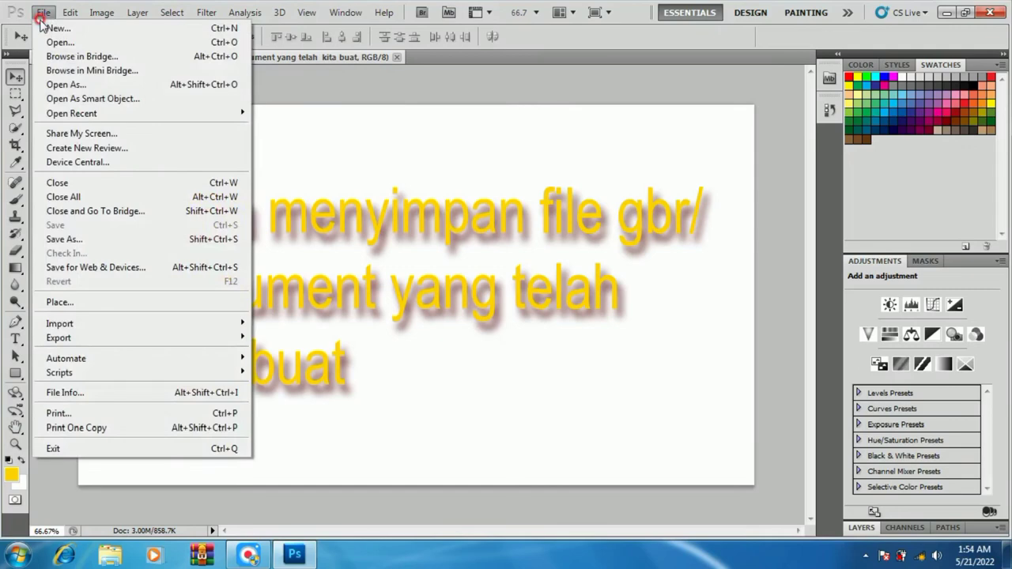
pyautogui.click(85, 183)
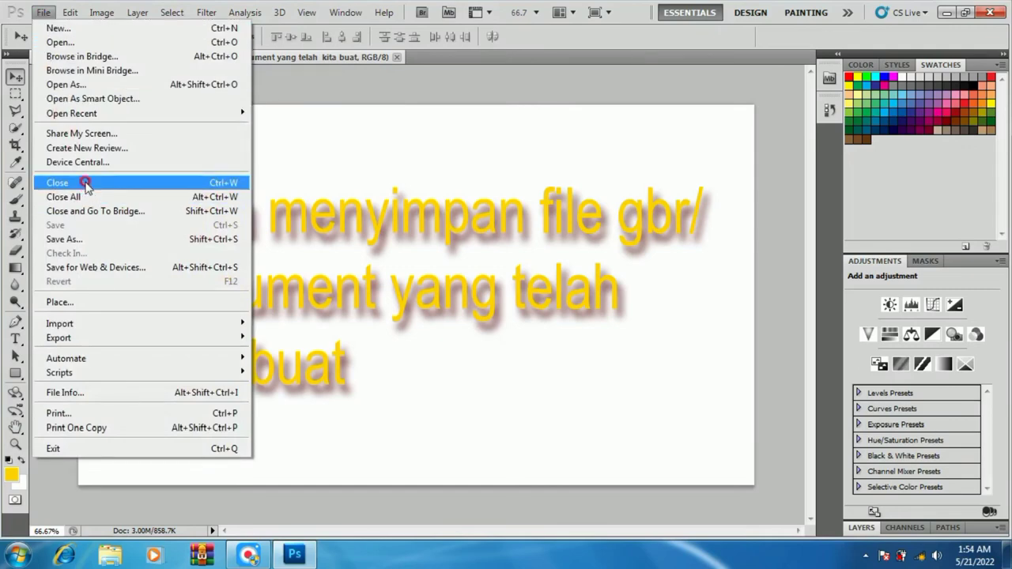
pyautogui.click(84, 183)
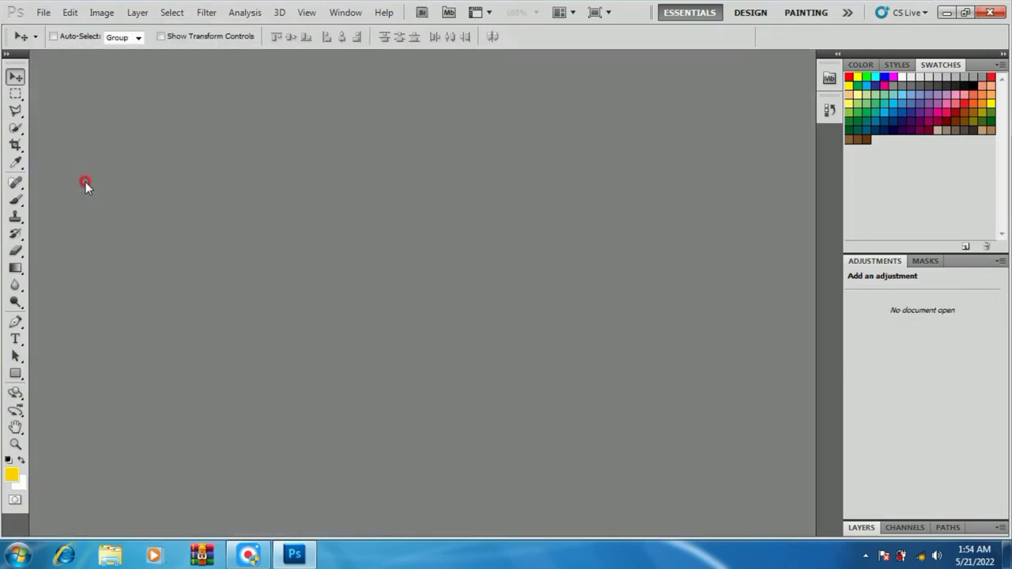
pyautogui.click(43, 12)
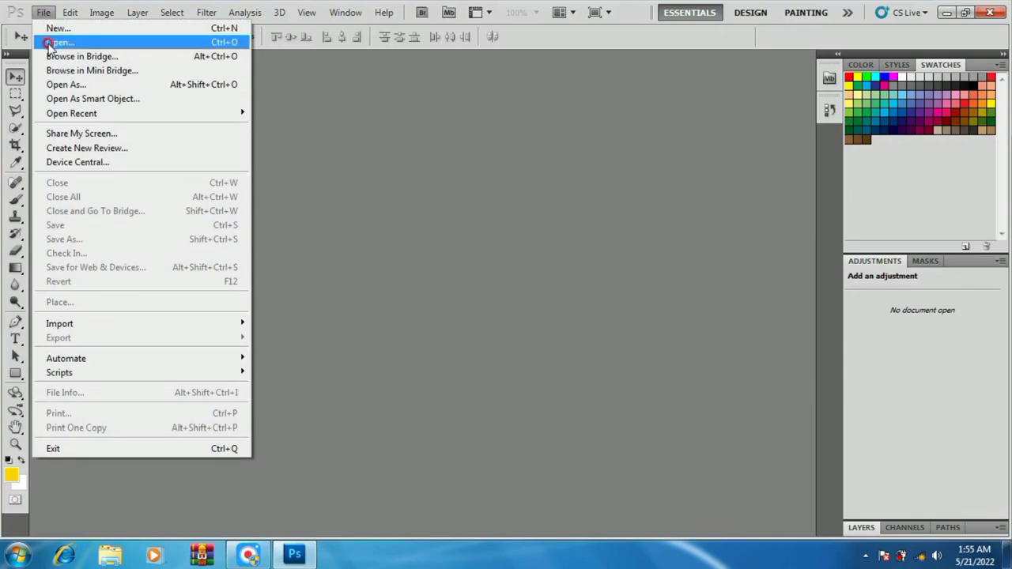
# Open Latihan_03.psd from DATA_LATIHAN to show the saved yellow shadowed text.
pyautogui.click(49, 42)
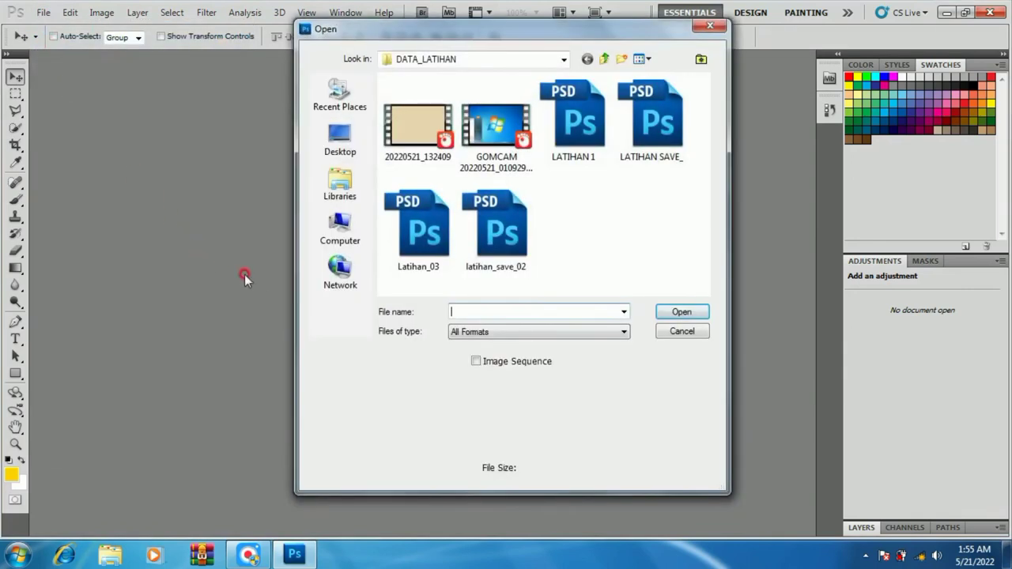
pyautogui.click(420, 229)
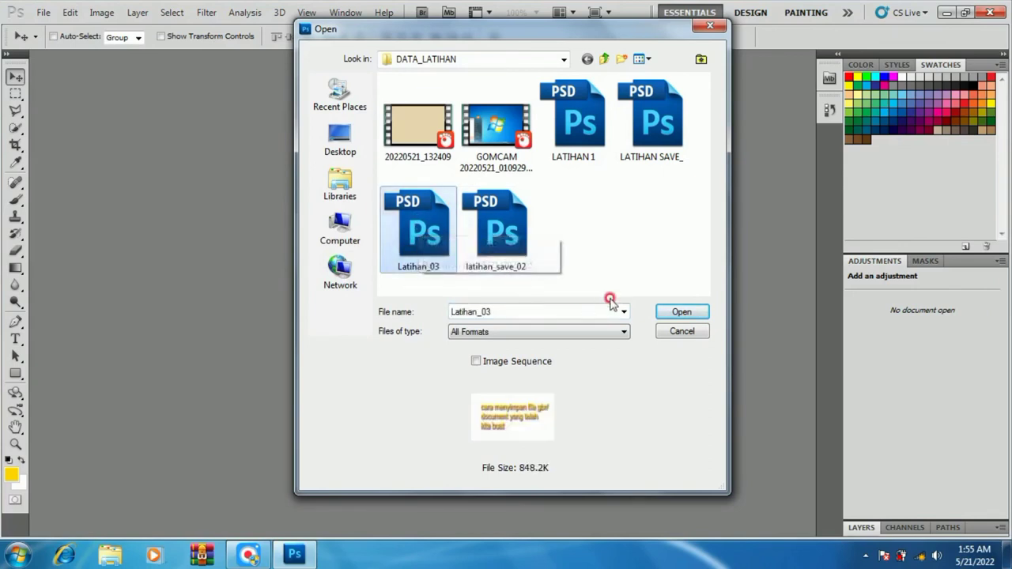
pyautogui.click(681, 312)
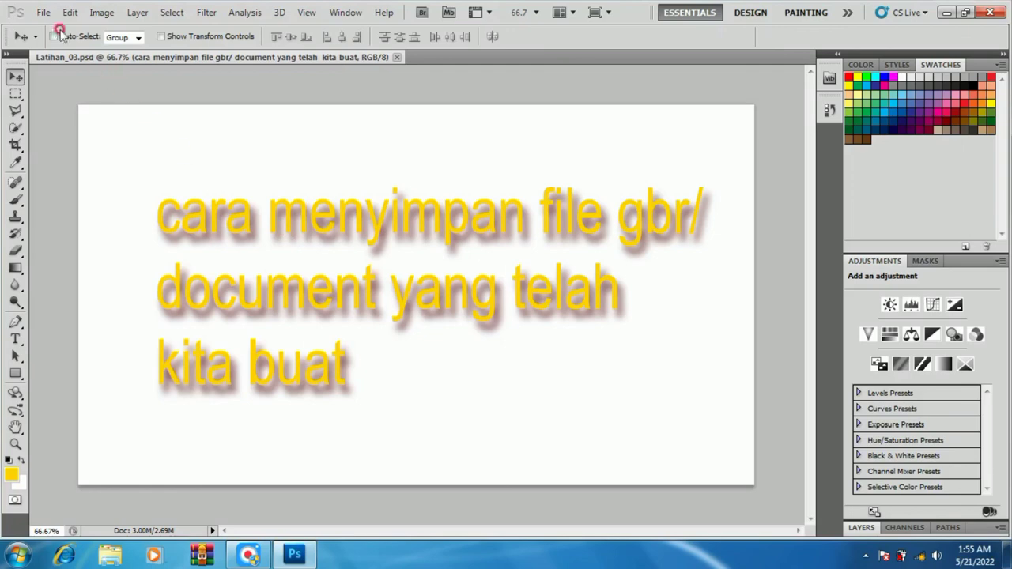
# Close the reopened Latihan_03.psd from the File menu, leaving Photoshop with no open document.
pyautogui.click(43, 13)
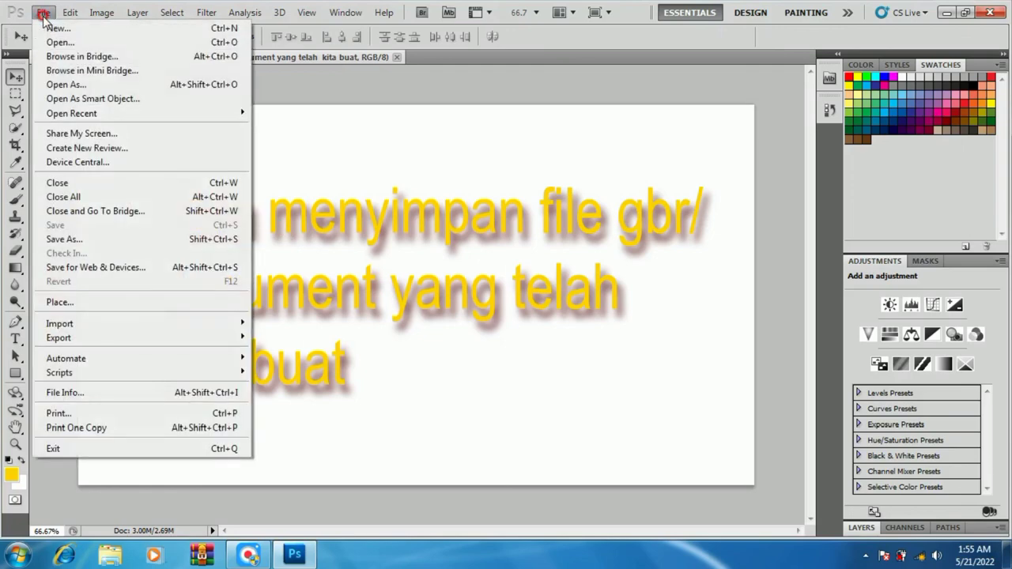
pyautogui.click(89, 184)
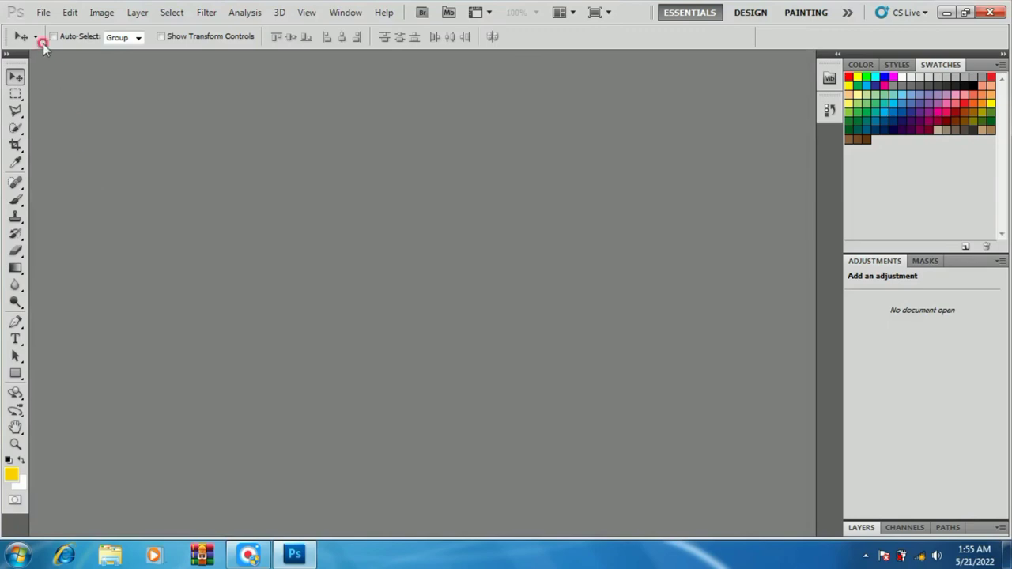
pyautogui.click(39, 12)
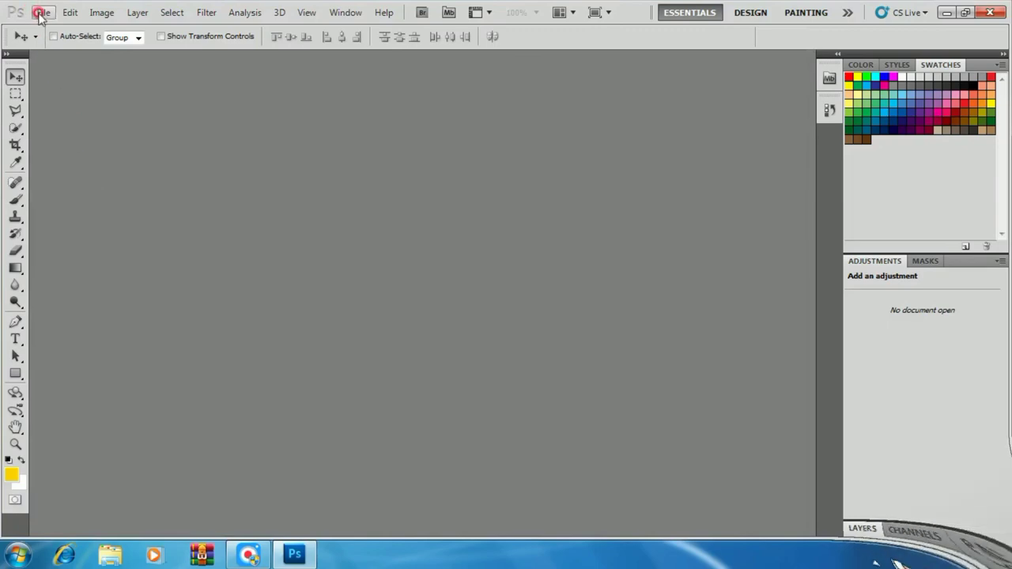